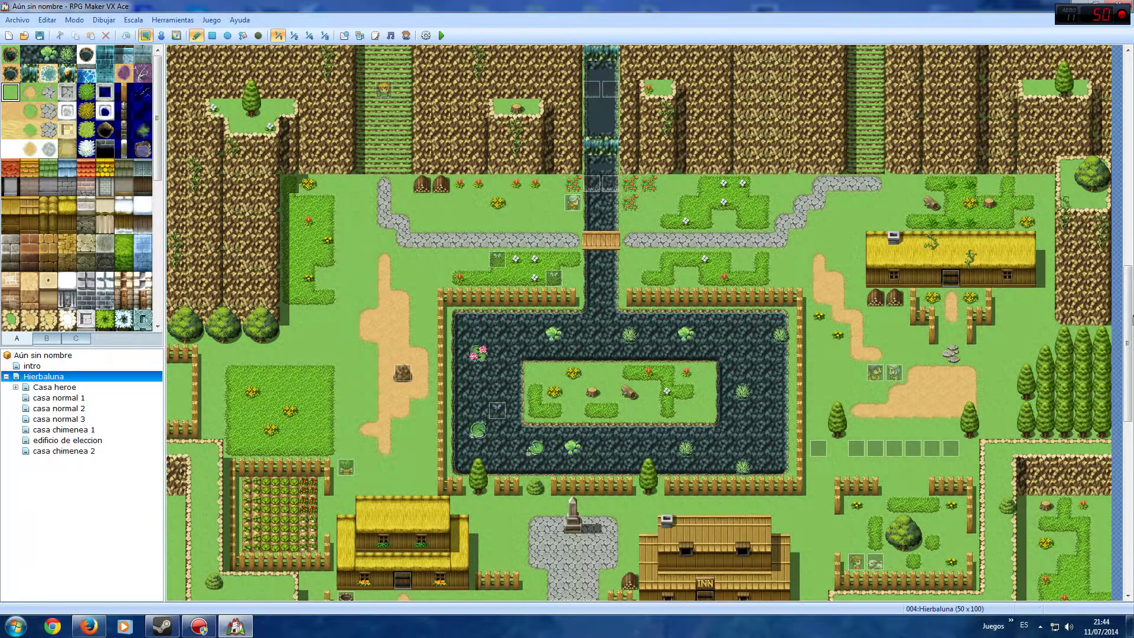
- Open the edificio de eleccion map and switch to event editing mode
{"action": "left_click_drag", "start_coordinate": [1132, 354], "coordinate": [1130, 133]}
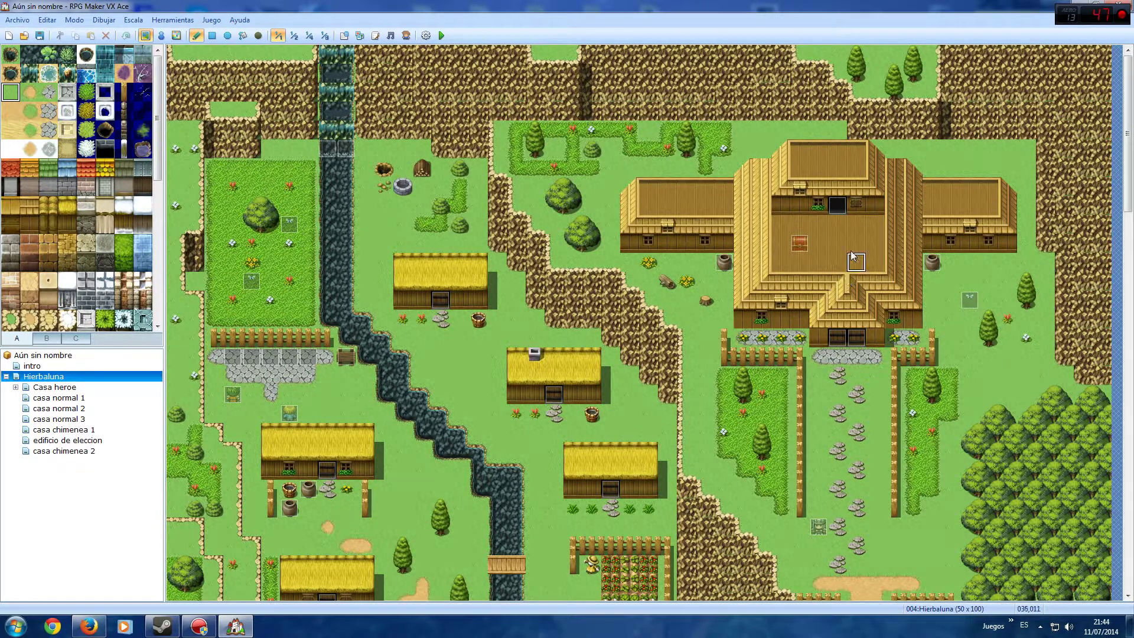
{"action": "left_click", "coordinate": [89, 442]}
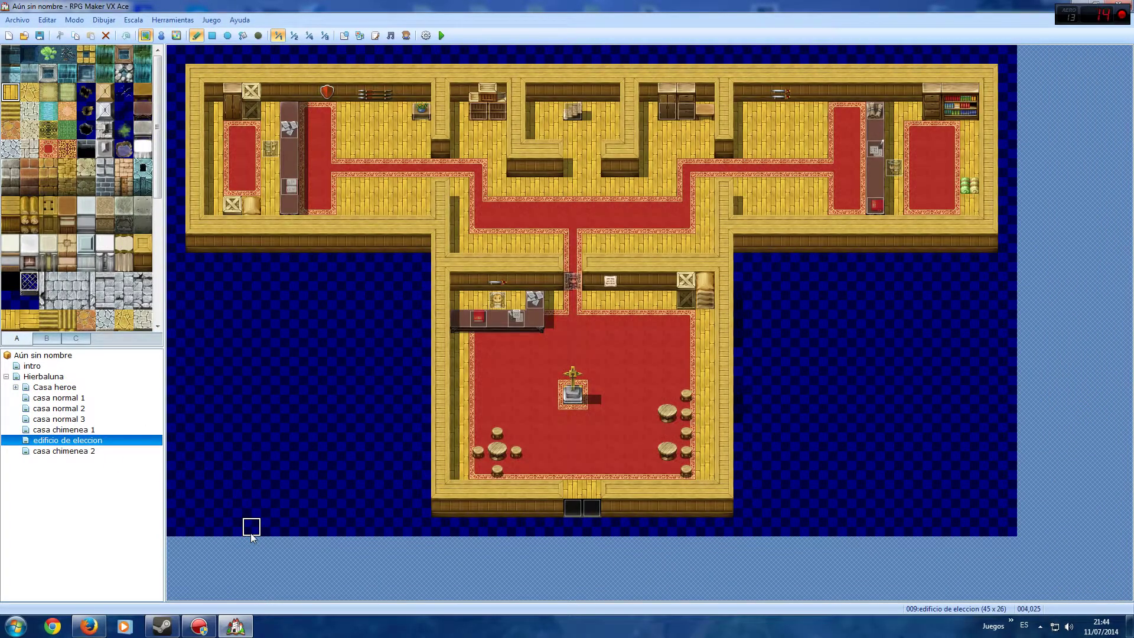
{"action": "left_click", "coordinate": [597, 395]}
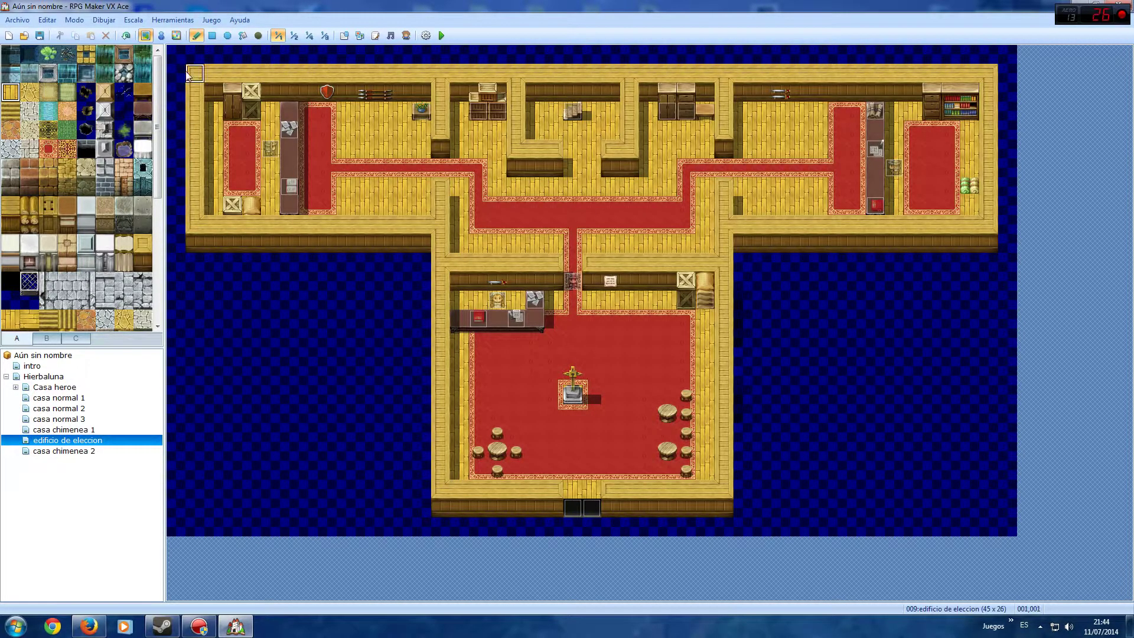
{"action": "left_click", "coordinate": [161, 36]}
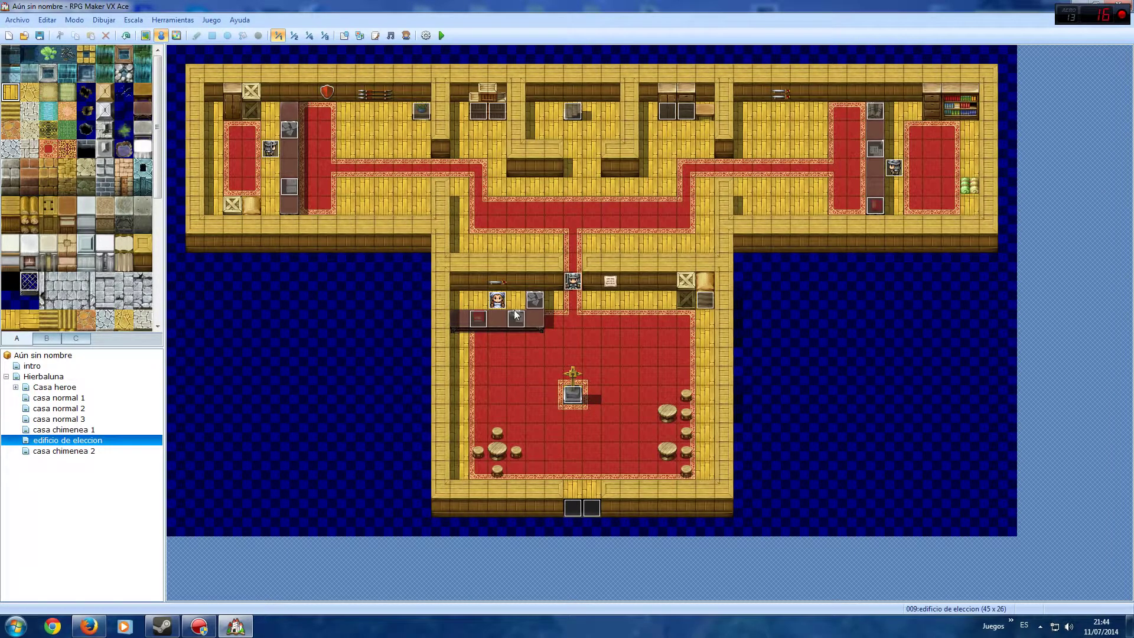
- Open the recepcionista event and preview its Carta de admisión dialogue, then close the event without saving changes
{"action": "mouse_move", "coordinate": [498, 301]}
{"action": "left_mouse_down"}
{"action": "mouse_move", "coordinate": [478, 302]}
{"action": "mouse_move", "coordinate": [496, 313]}
{"action": "left_mouse_up"}
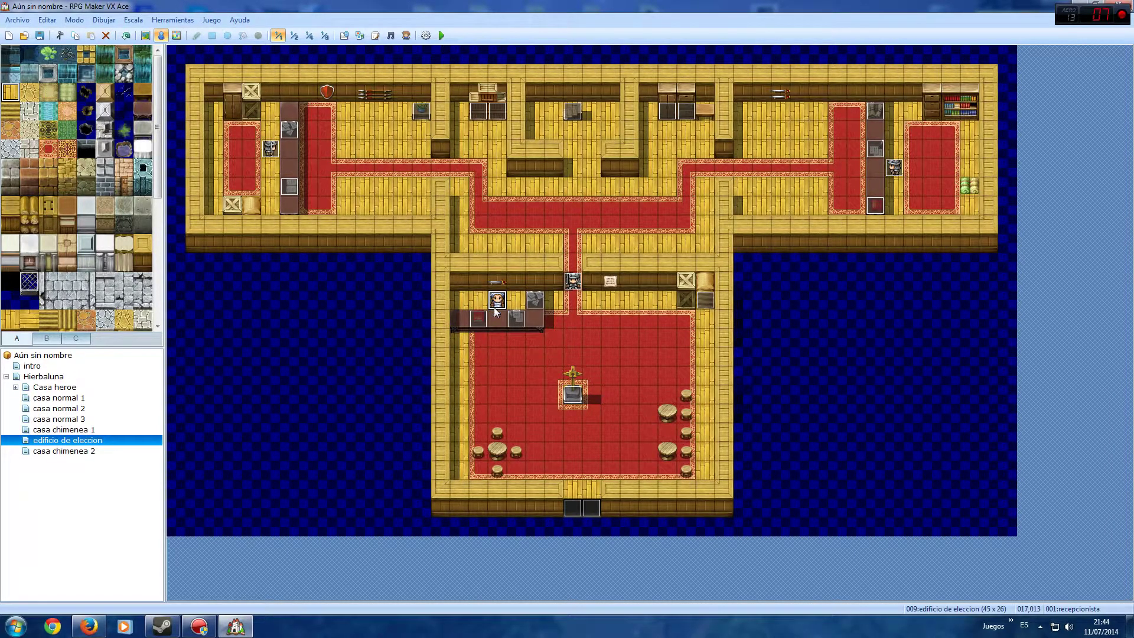
{"action": "double_click", "coordinate": [497, 302]}
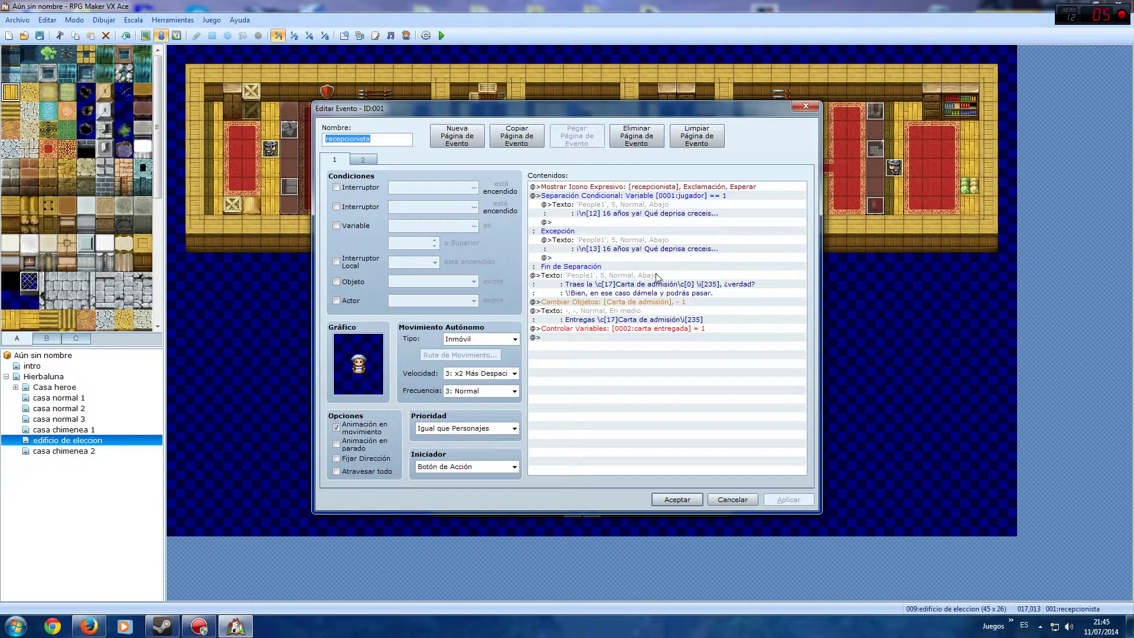
{"action": "left_click", "coordinate": [602, 296]}
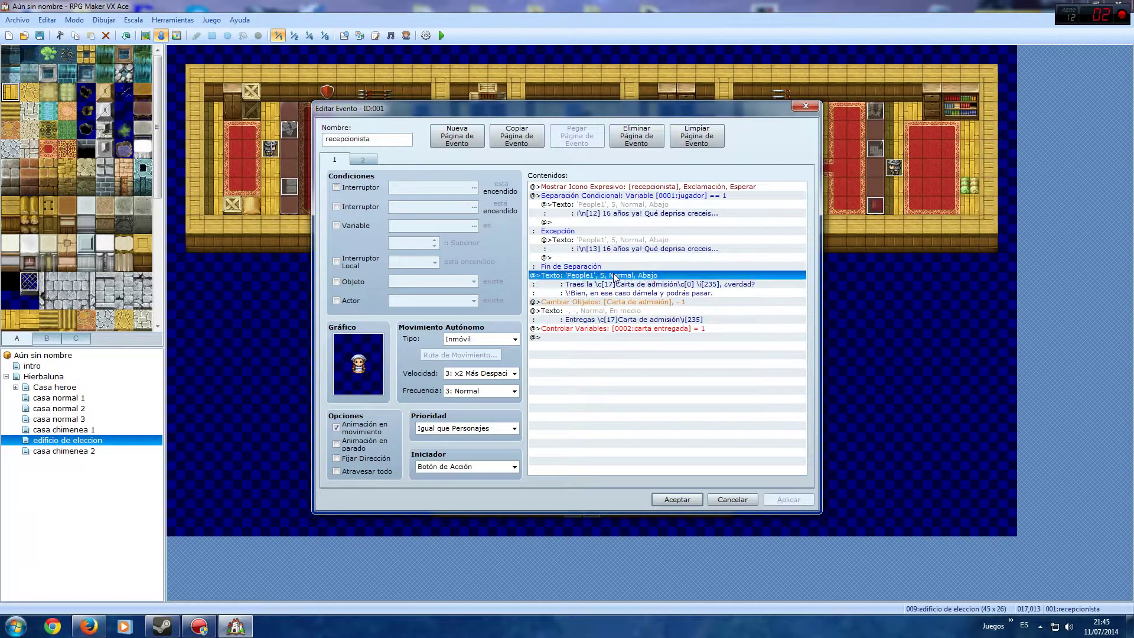
{"action": "right_click", "coordinate": [618, 285]}
{"action": "left_click", "coordinate": [641, 303]}
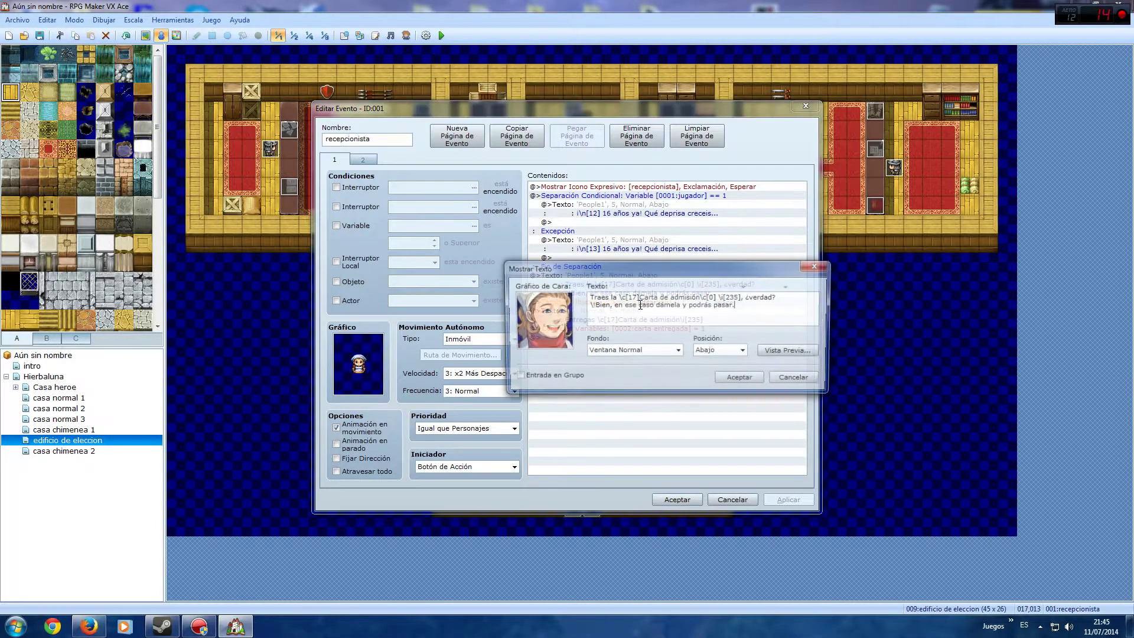
{"action": "left_click", "coordinate": [787, 350]}
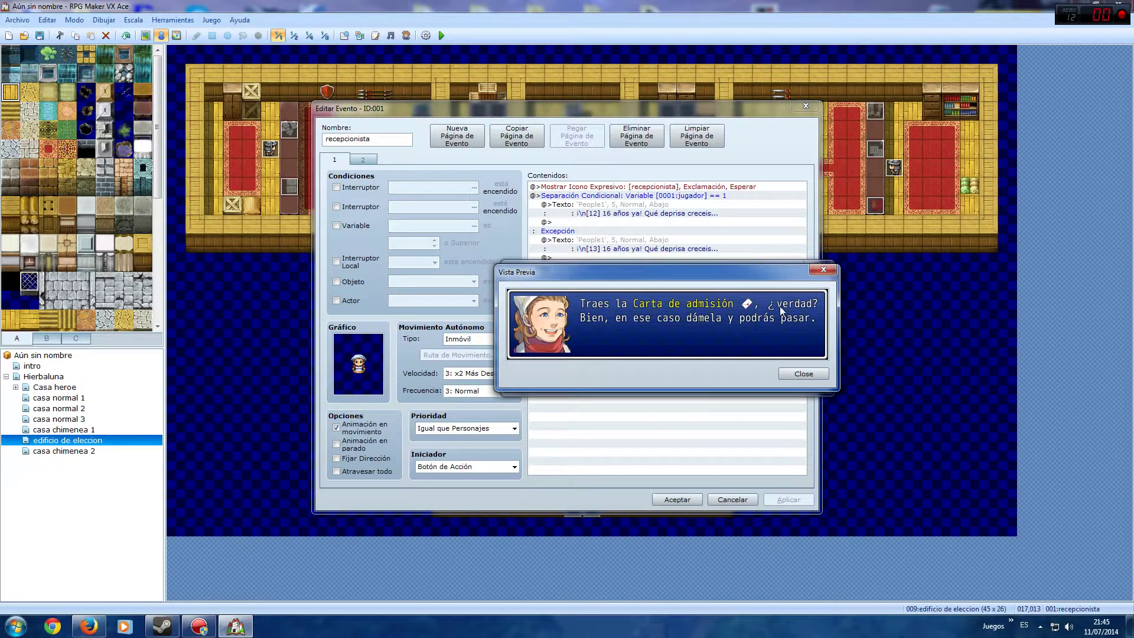
{"action": "left_click", "coordinate": [821, 374]}
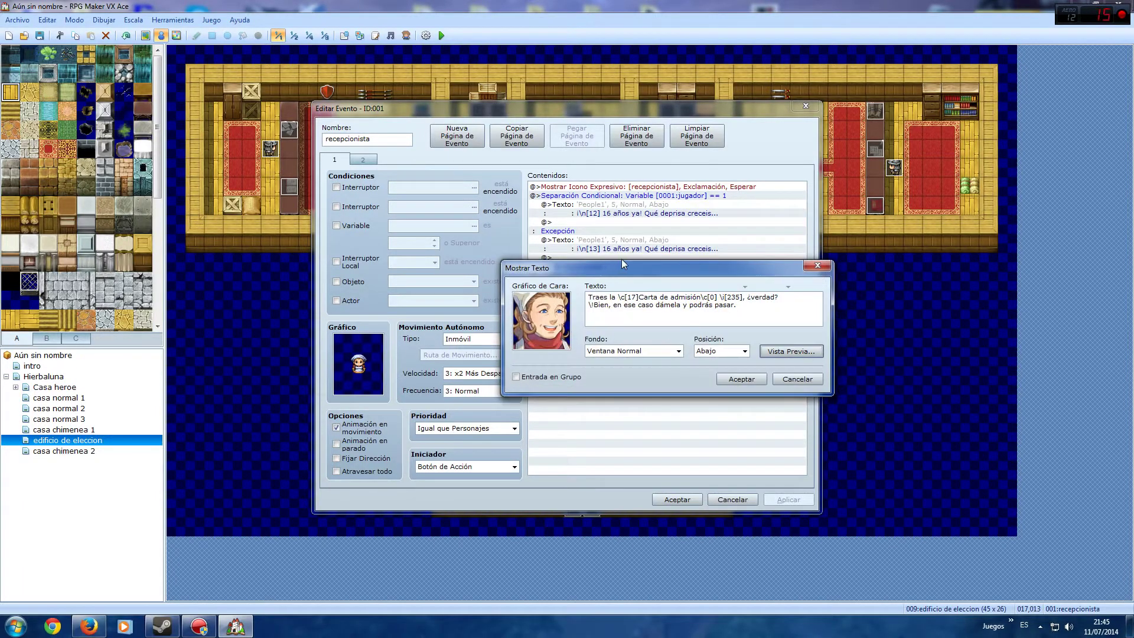
{"action": "left_click", "coordinate": [750, 377]}
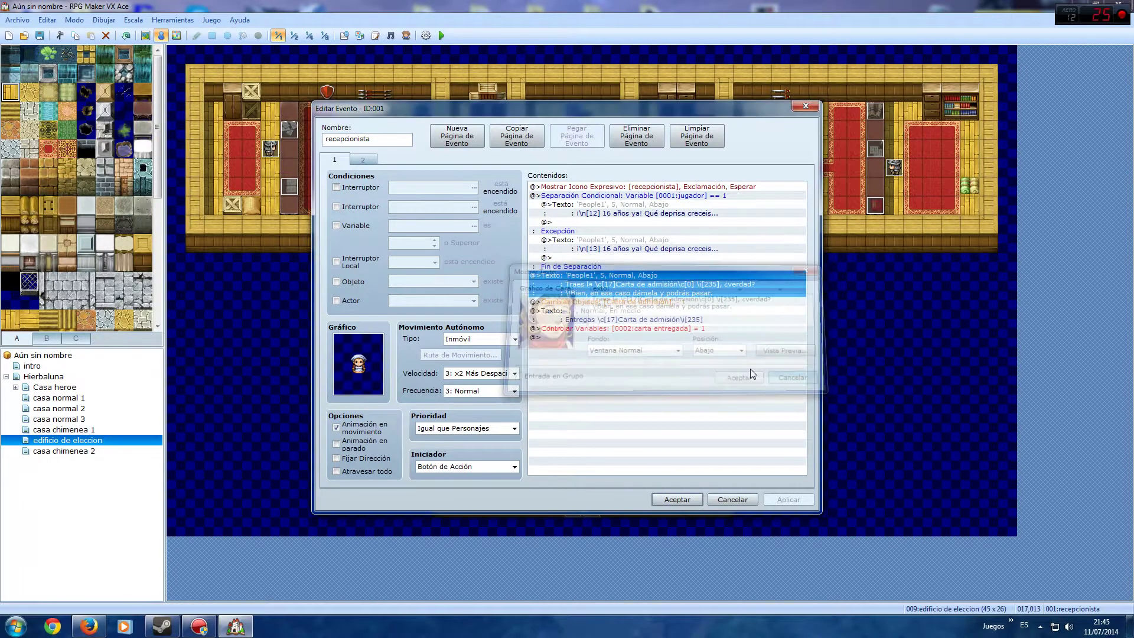
{"action": "left_click", "coordinate": [733, 499]}
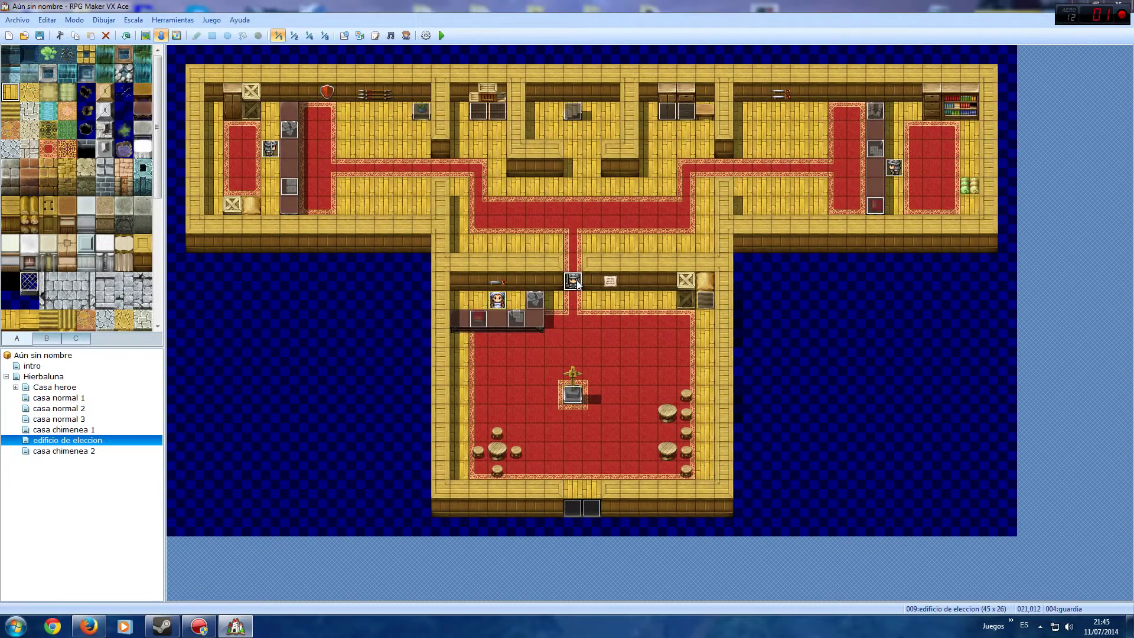
- Open the guardia event at the corridor entrance and preview the first page's message about handing in the Carta de admisión
{"action": "double_click", "coordinate": [577, 288]}
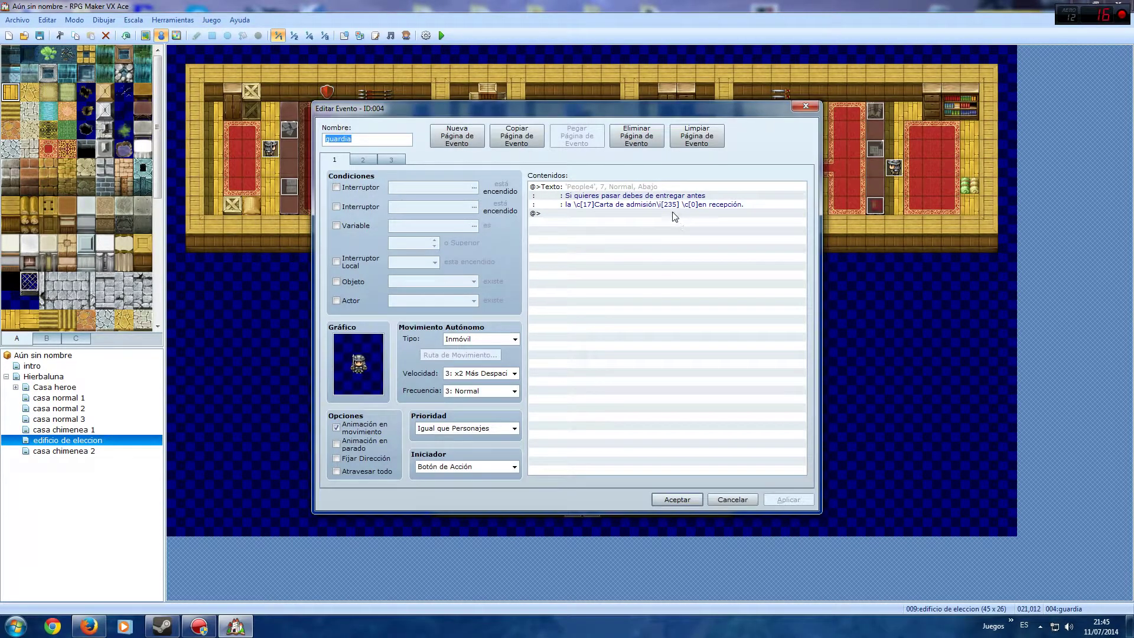
{"action": "left_click", "coordinate": [623, 189]}
{"action": "right_click", "coordinate": [624, 189]}
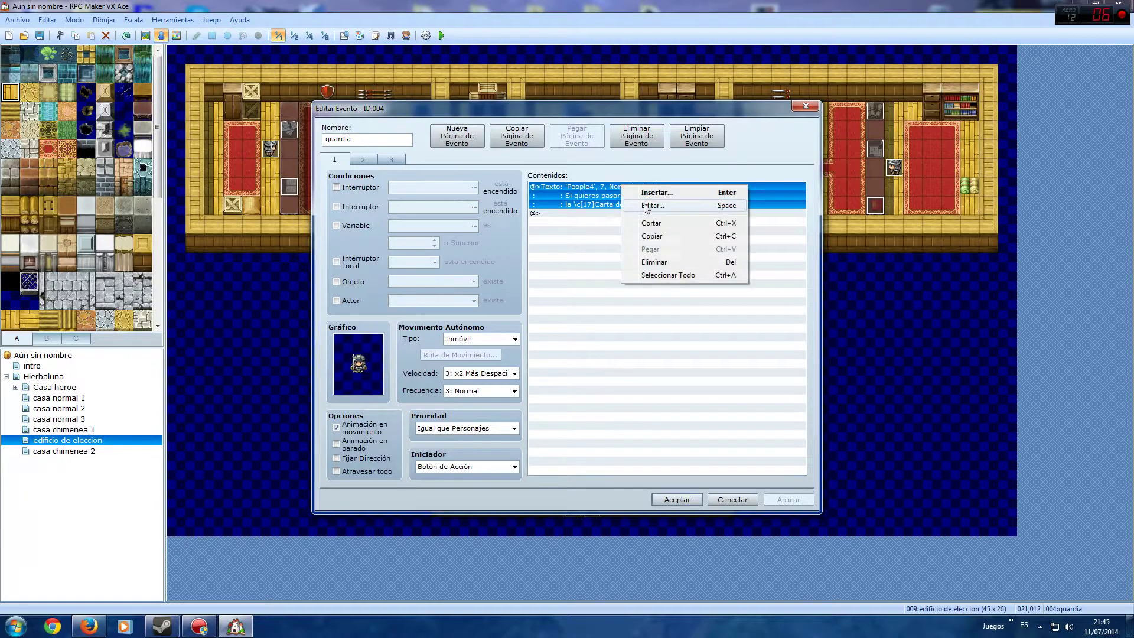
{"action": "left_click", "coordinate": [650, 211]}
{"action": "left_click", "coordinate": [801, 356]}
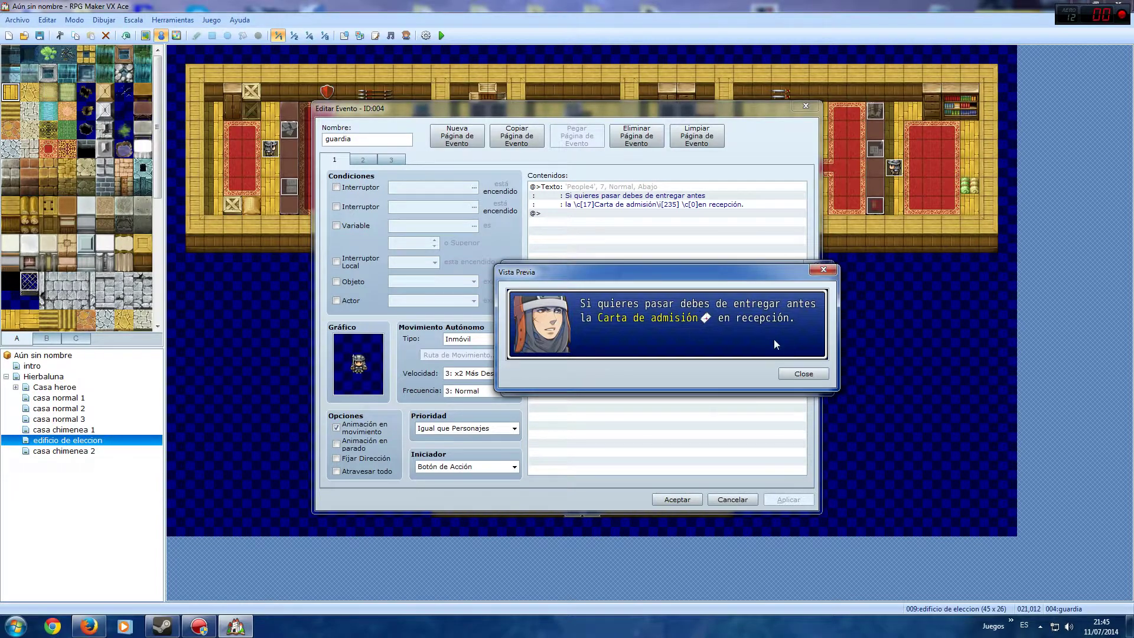
{"action": "left_click", "coordinate": [803, 373]}
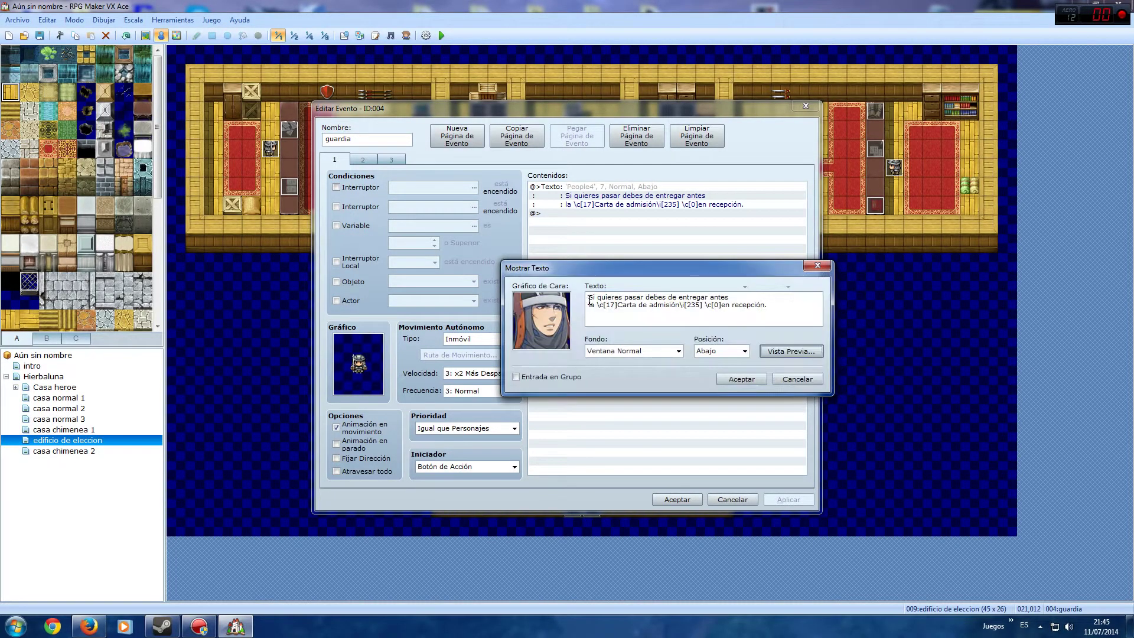
{"action": "left_click", "coordinate": [778, 378]}
- Review the conditions and commands on the guardia event's second and third pages, then close the event without saving
{"action": "left_click", "coordinate": [361, 161]}
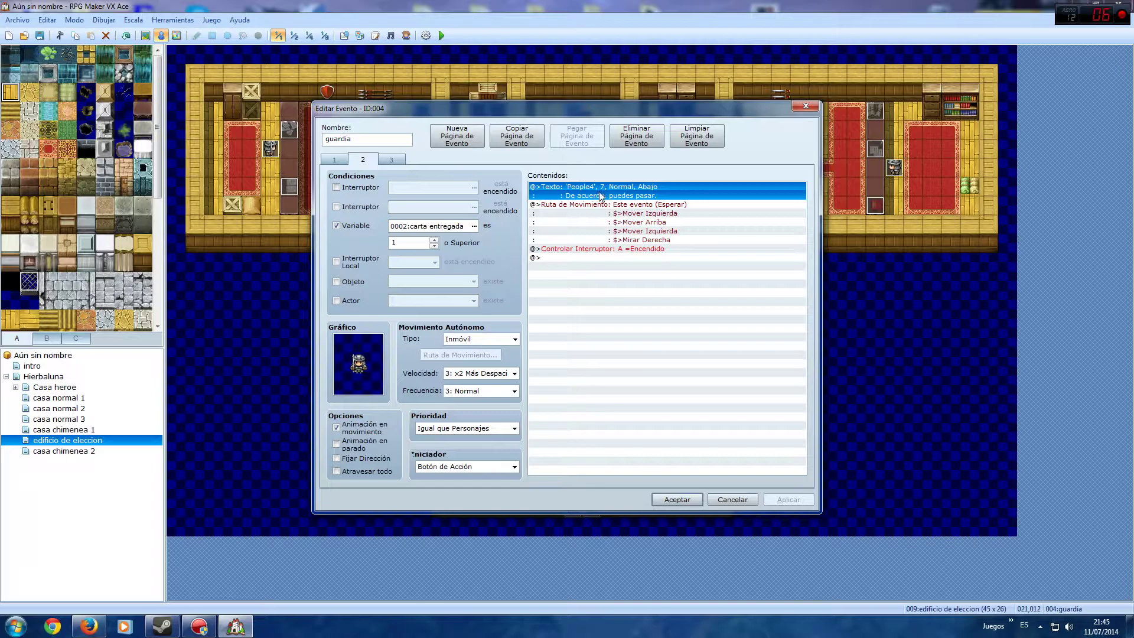
{"action": "left_click", "coordinate": [643, 213]}
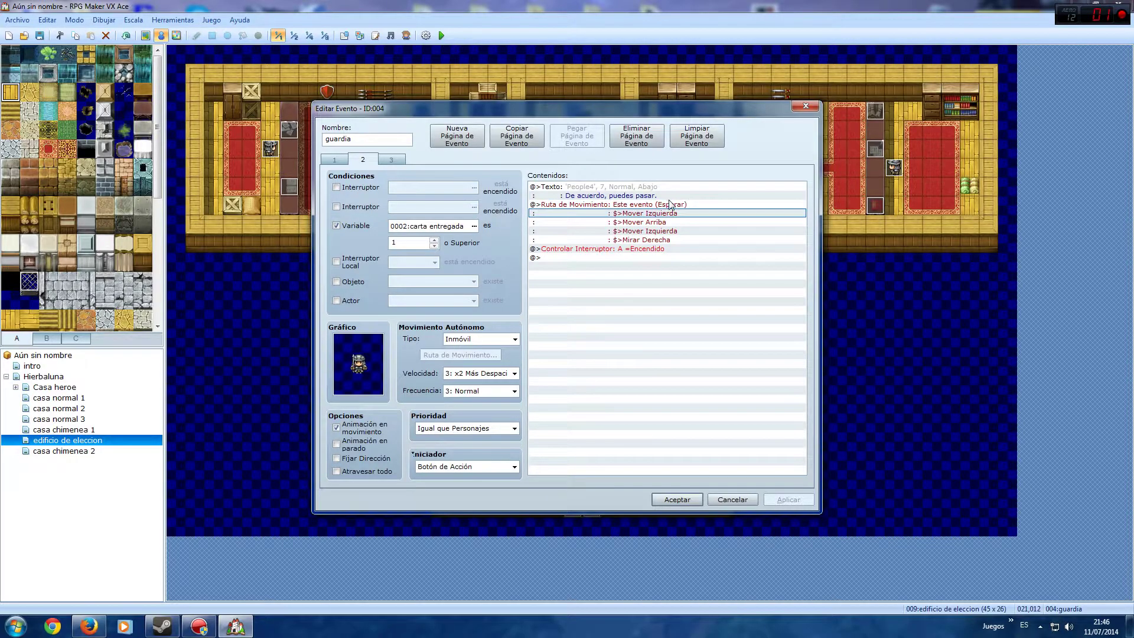
{"action": "left_click", "coordinate": [599, 249]}
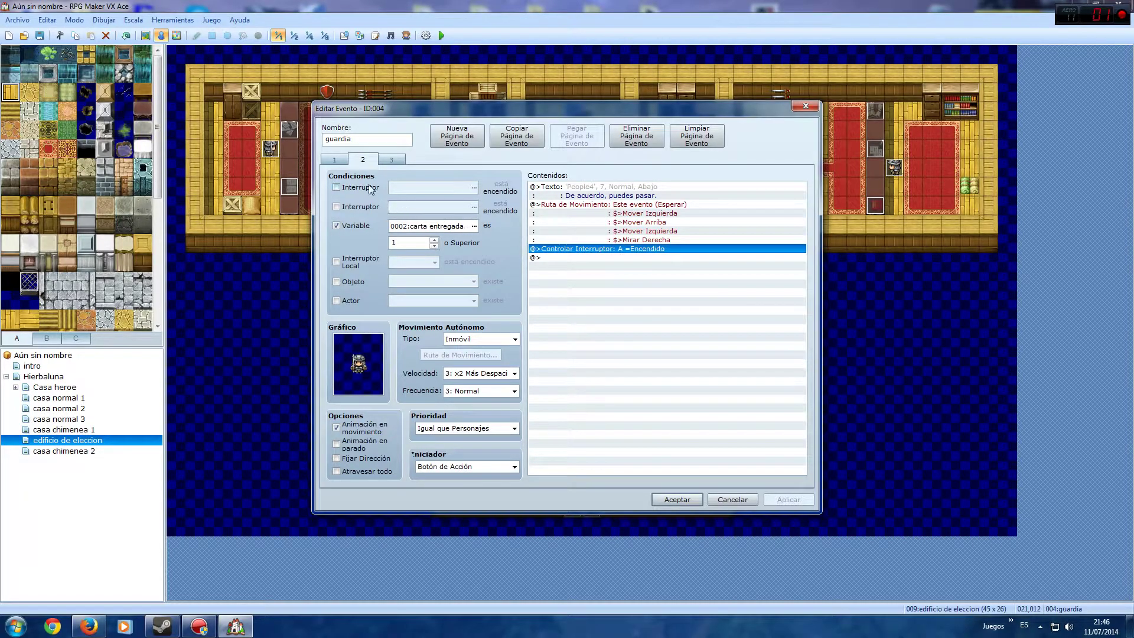
{"action": "left_click", "coordinate": [389, 160]}
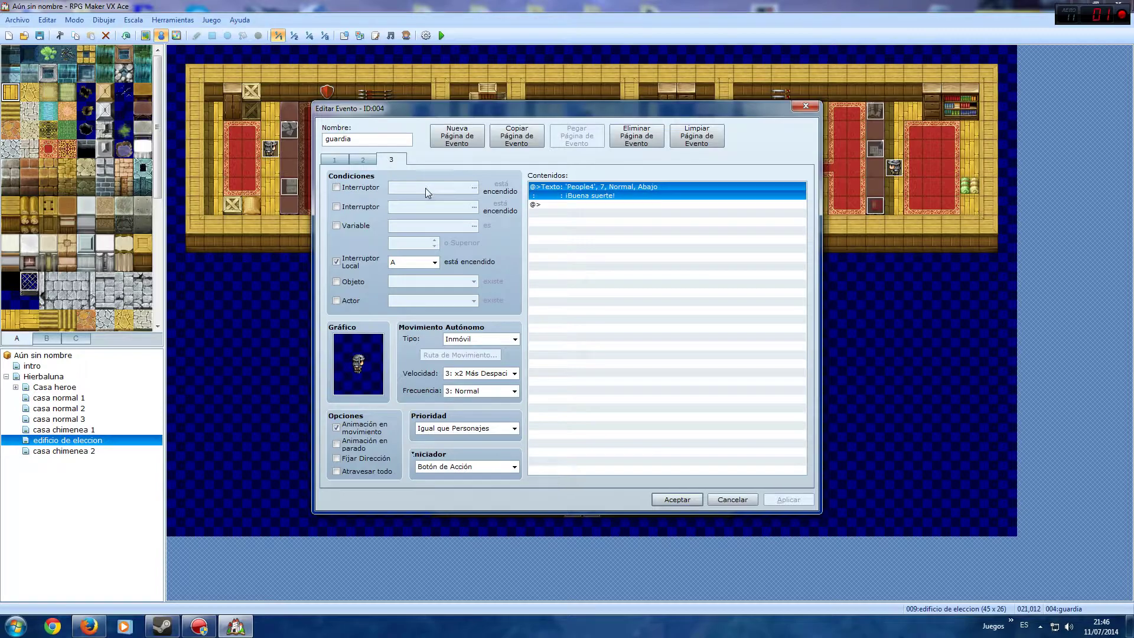
{"action": "left_click", "coordinate": [585, 204]}
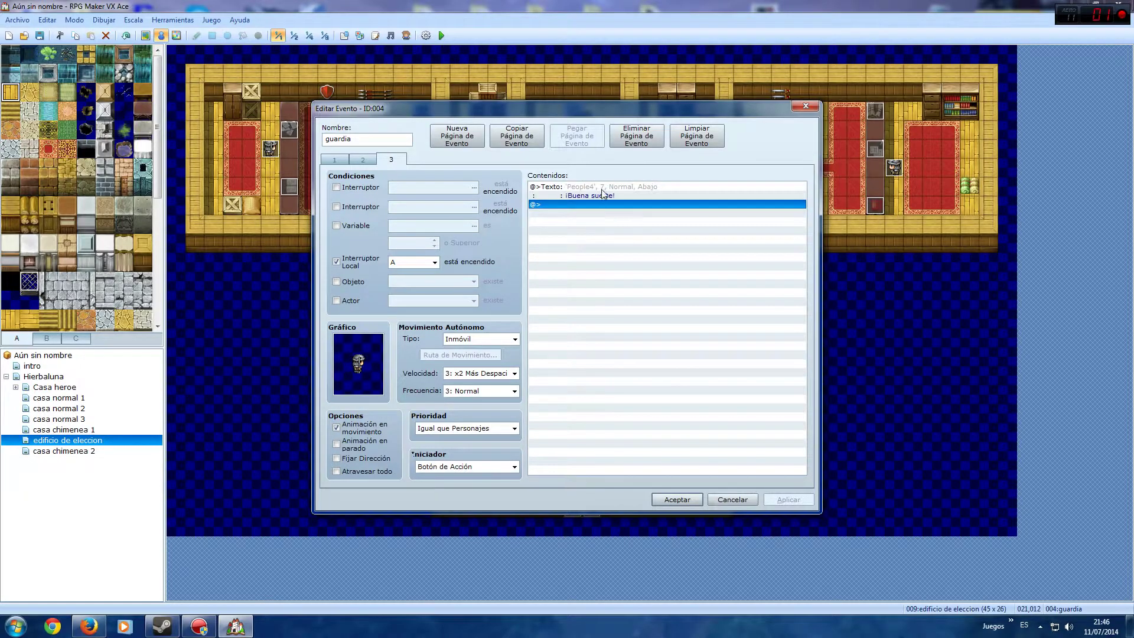
{"action": "left_click", "coordinate": [728, 501]}
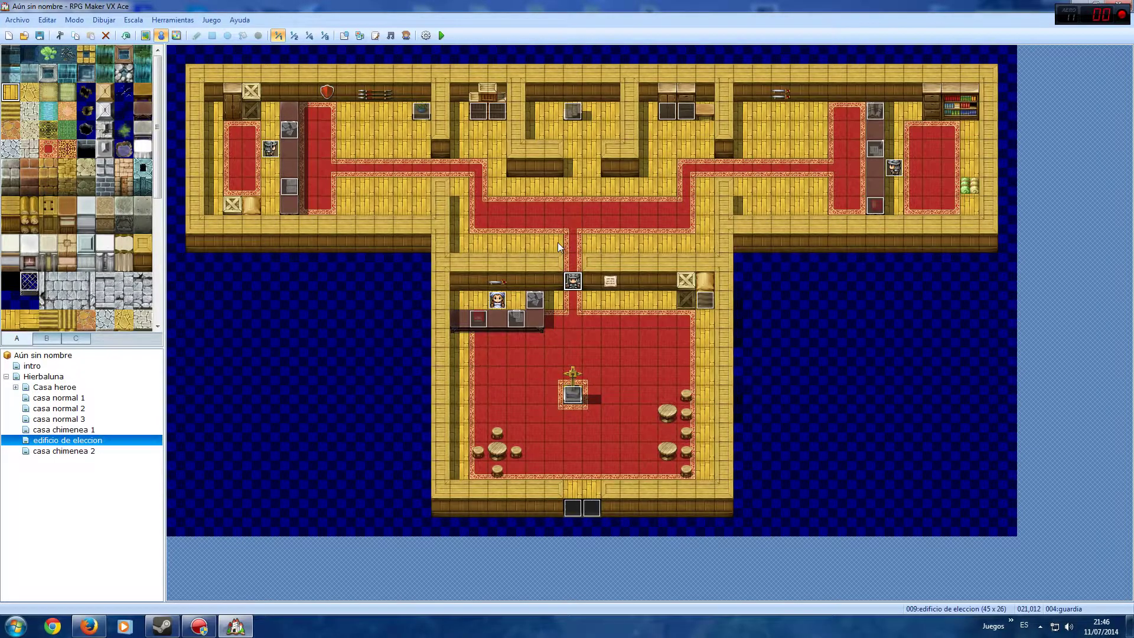
- Inspect the dialogue of the soldado elección and soldado informativo events, closing each without changes
{"action": "double_click", "coordinate": [895, 167]}
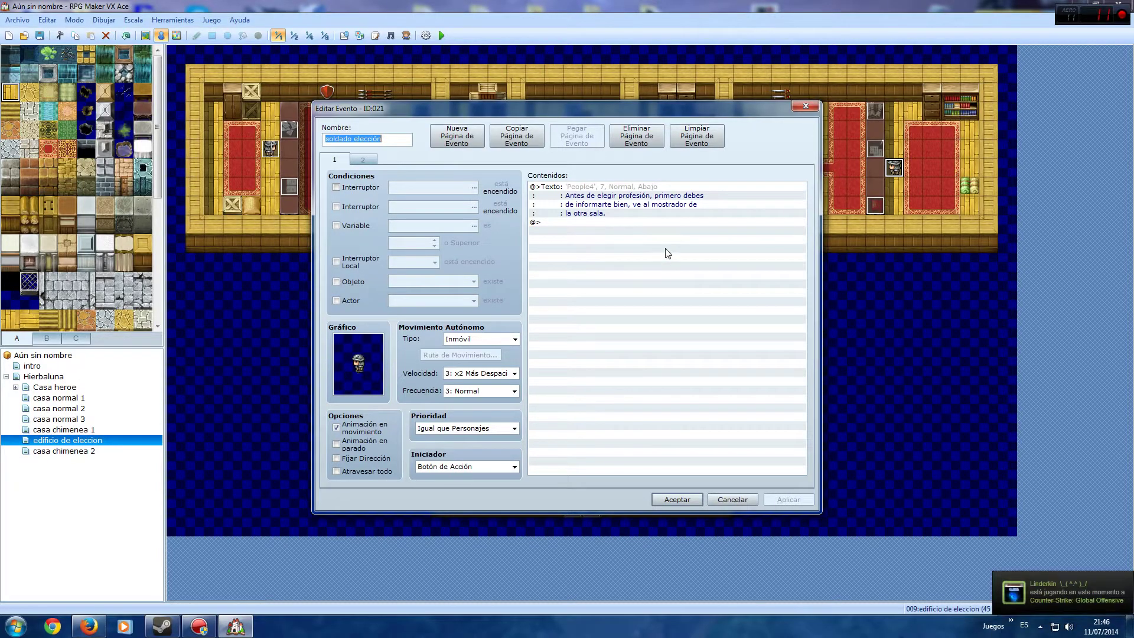
{"action": "left_click", "coordinate": [745, 502]}
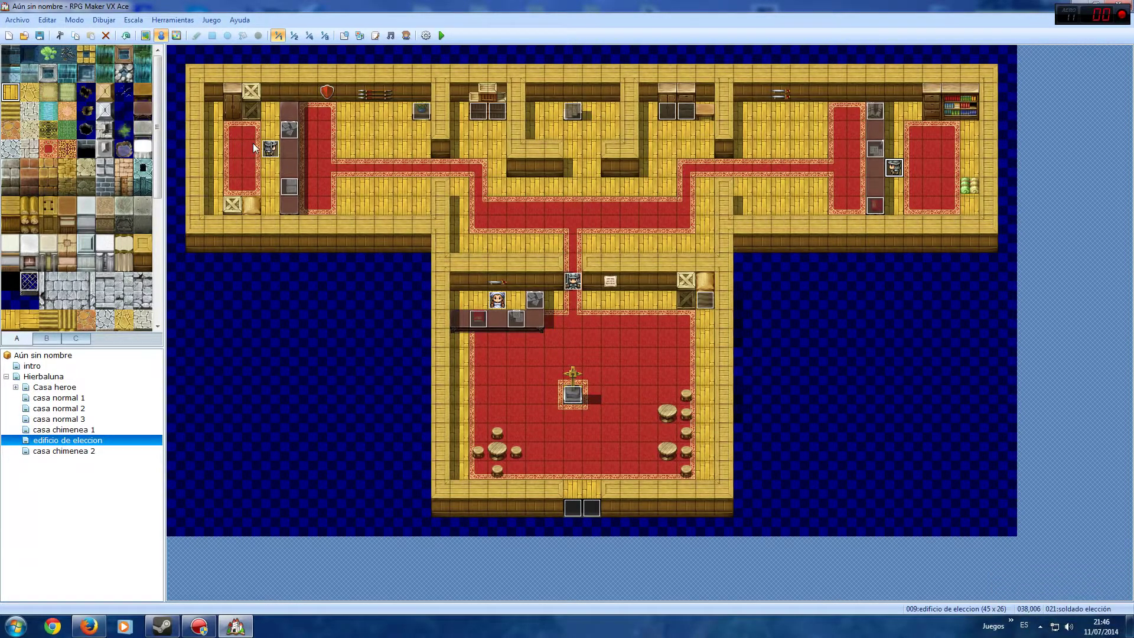
{"action": "double_click", "coordinate": [271, 150]}
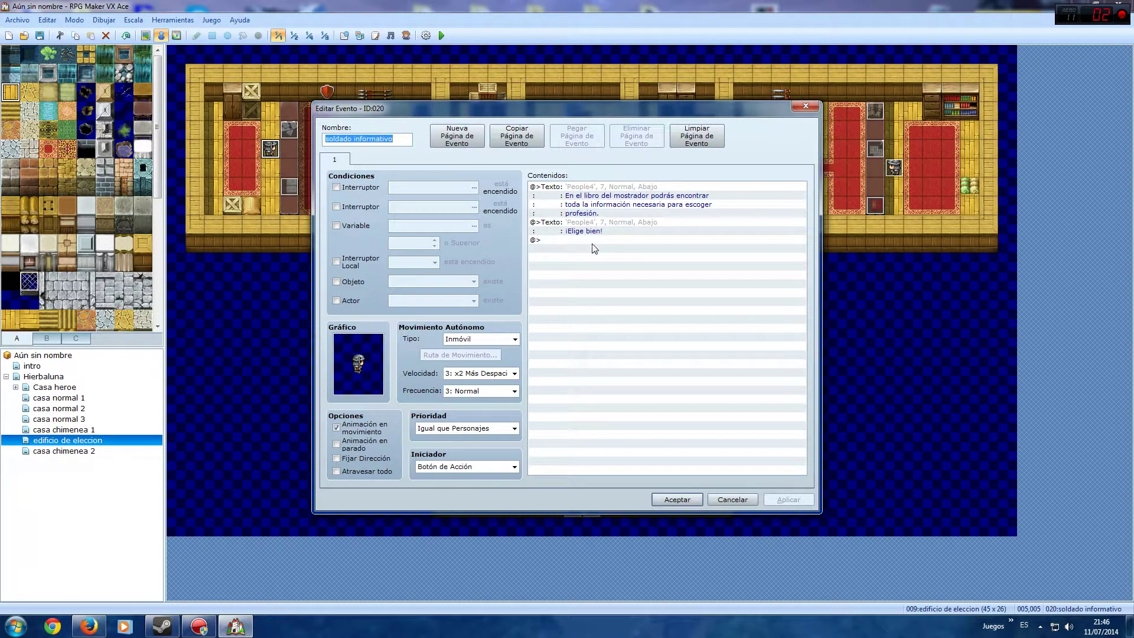
{"action": "left_click", "coordinate": [806, 105]}
- Open the libro informativo event on the west counter and review its informacion label and profession choice commands
{"action": "double_click", "coordinate": [293, 176]}
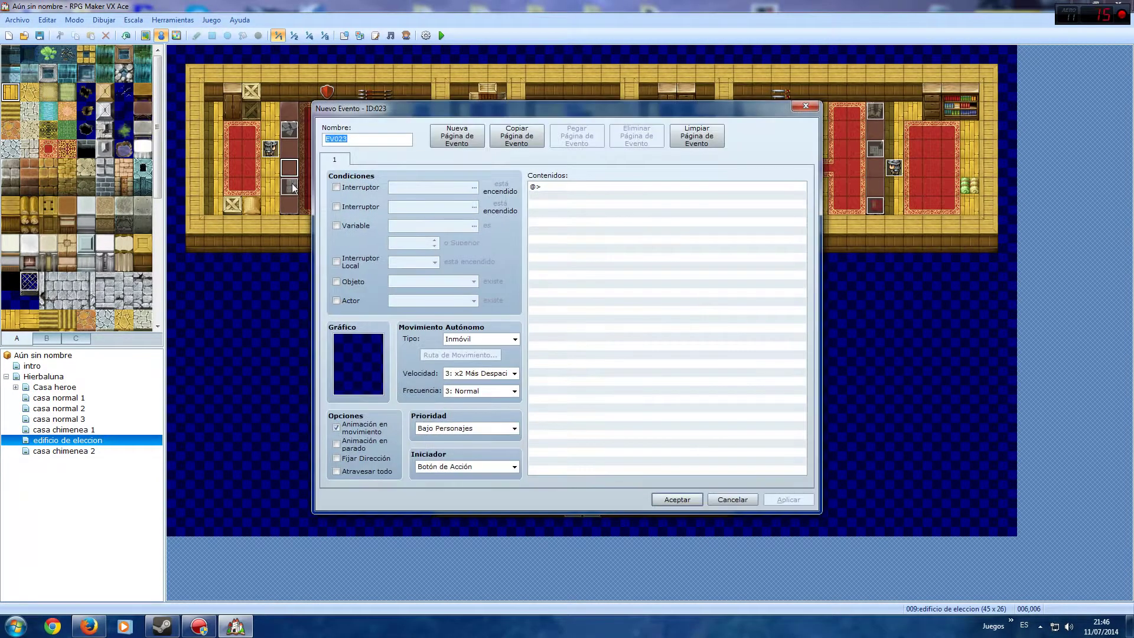
{"action": "left_click", "coordinate": [799, 109]}
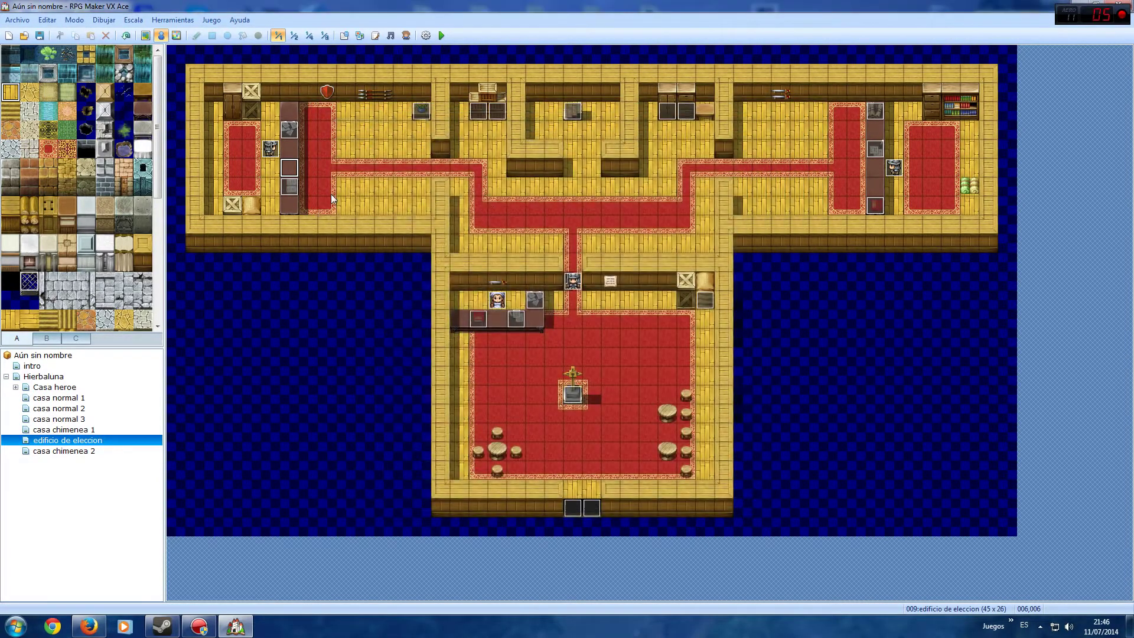
{"action": "double_click", "coordinate": [288, 186]}
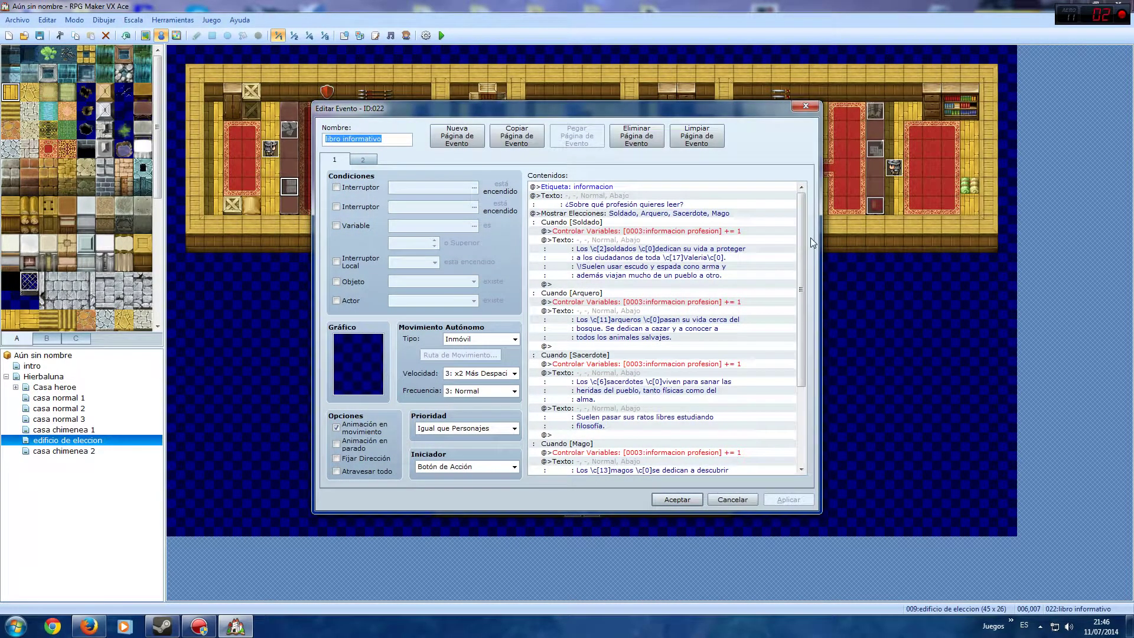
{"action": "left_click_drag", "start_coordinate": [802, 246], "coordinate": [816, 214]}
{"action": "left_click", "coordinate": [593, 187]}
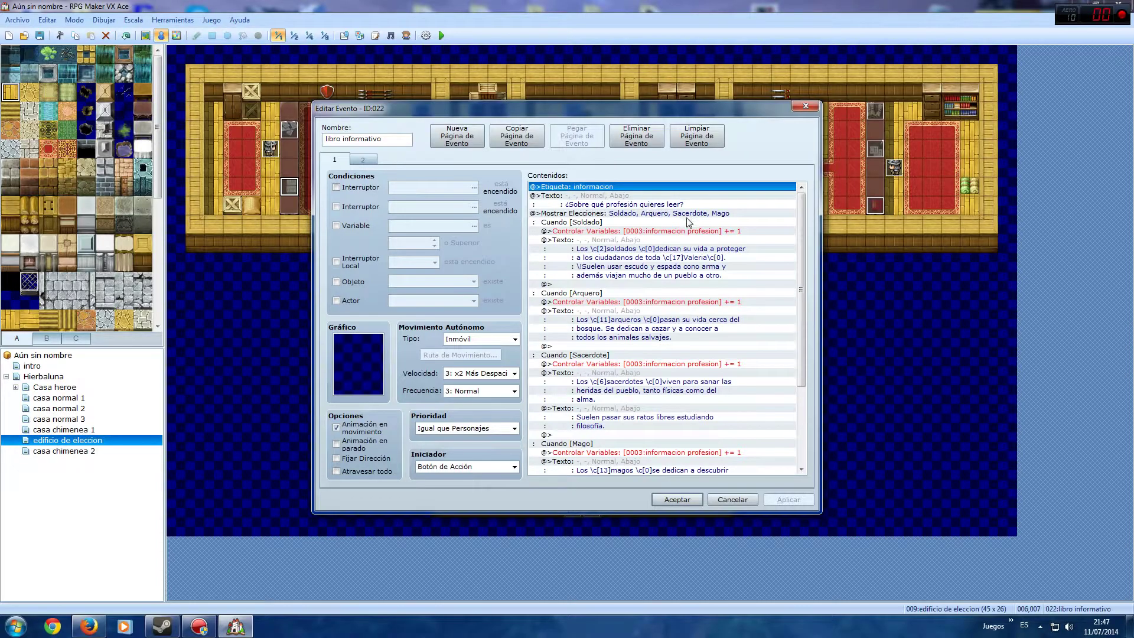
{"action": "left_click", "coordinate": [573, 222]}
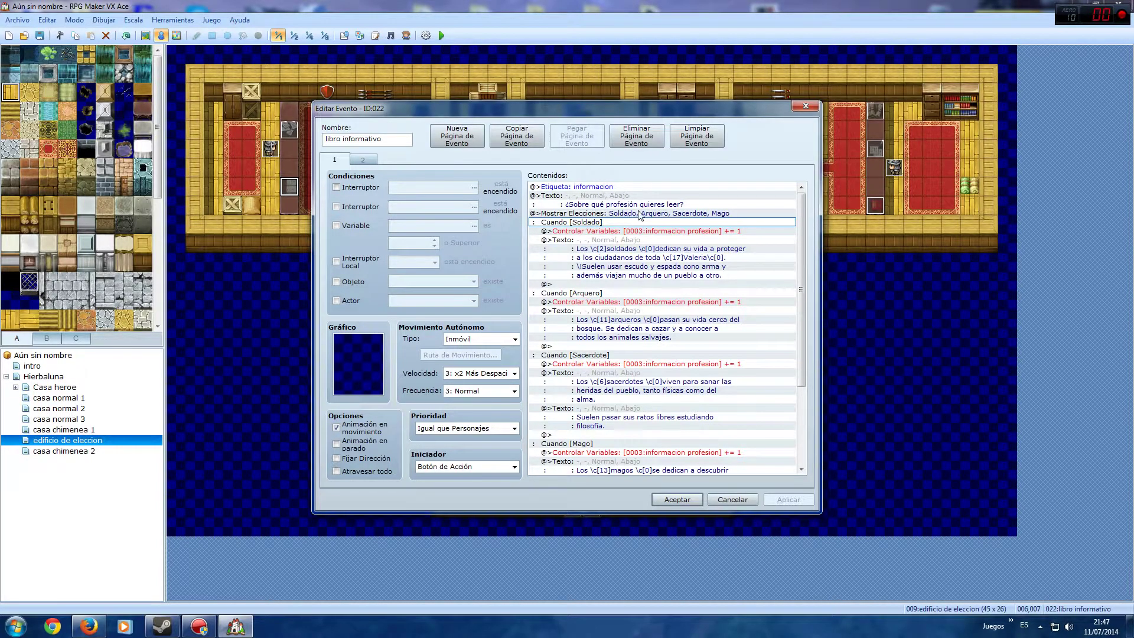
- Check the options of the Mostrar Elecciones command without changing them, and examine the variable control in the Soldado branch
{"action": "right_click", "coordinate": [722, 213]}
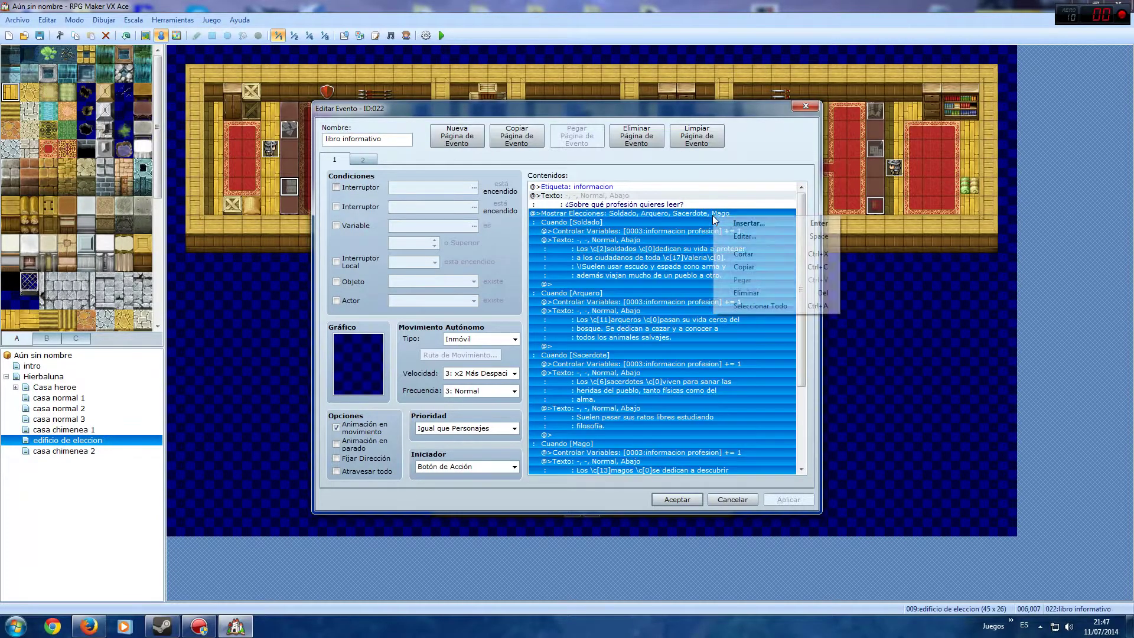
{"action": "right_click", "coordinate": [661, 211]}
{"action": "left_click", "coordinate": [677, 232]}
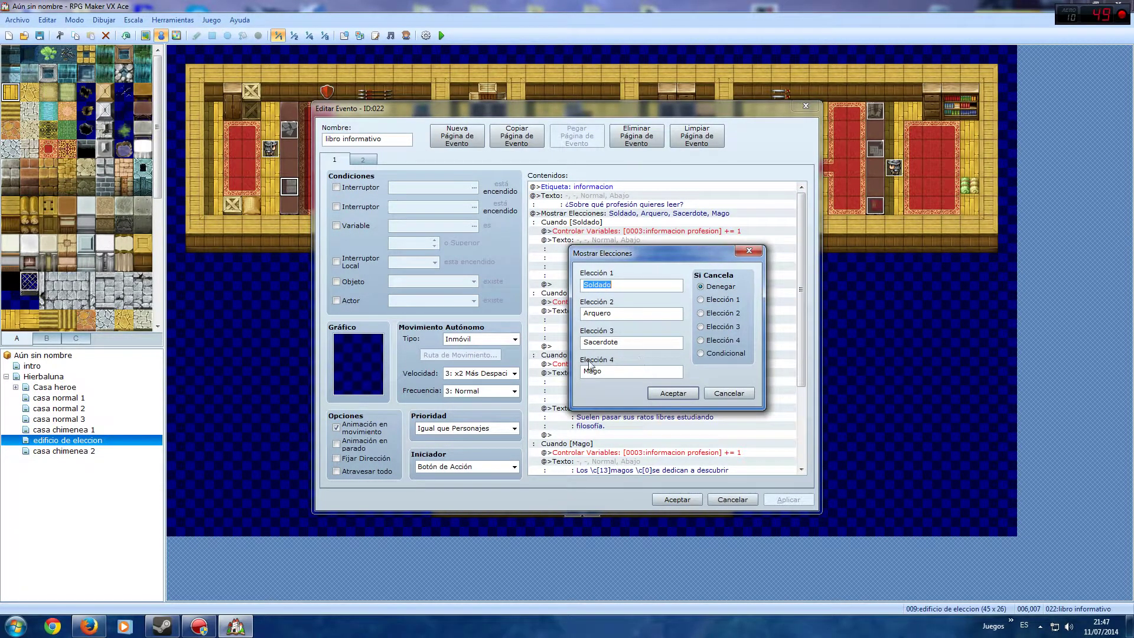
{"action": "left_click", "coordinate": [730, 393]}
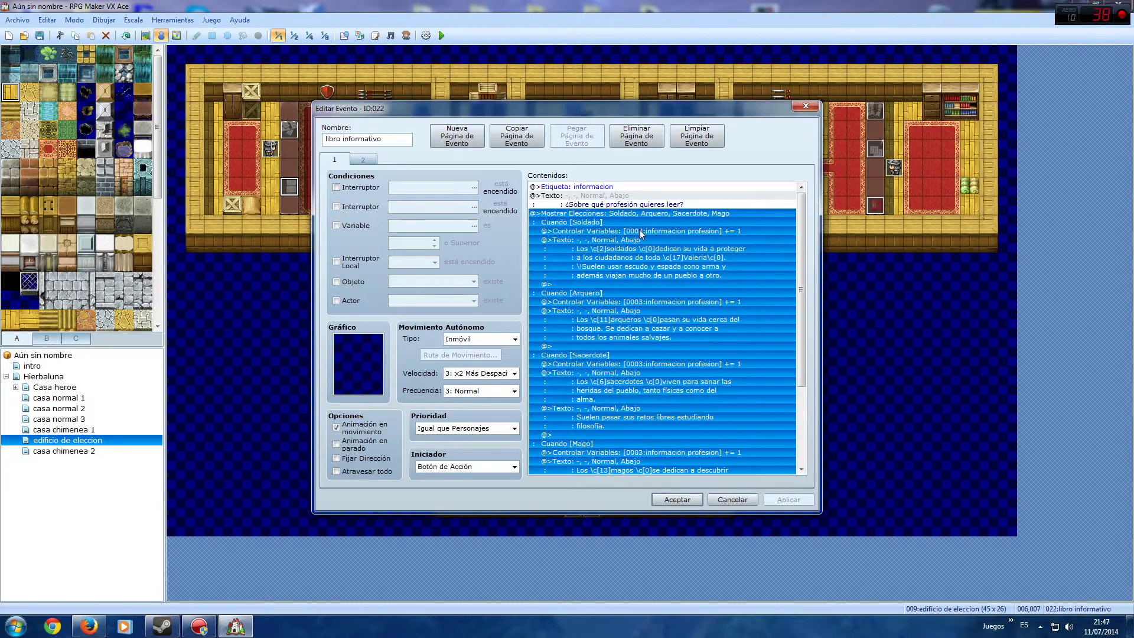
{"action": "left_click", "coordinate": [657, 223]}
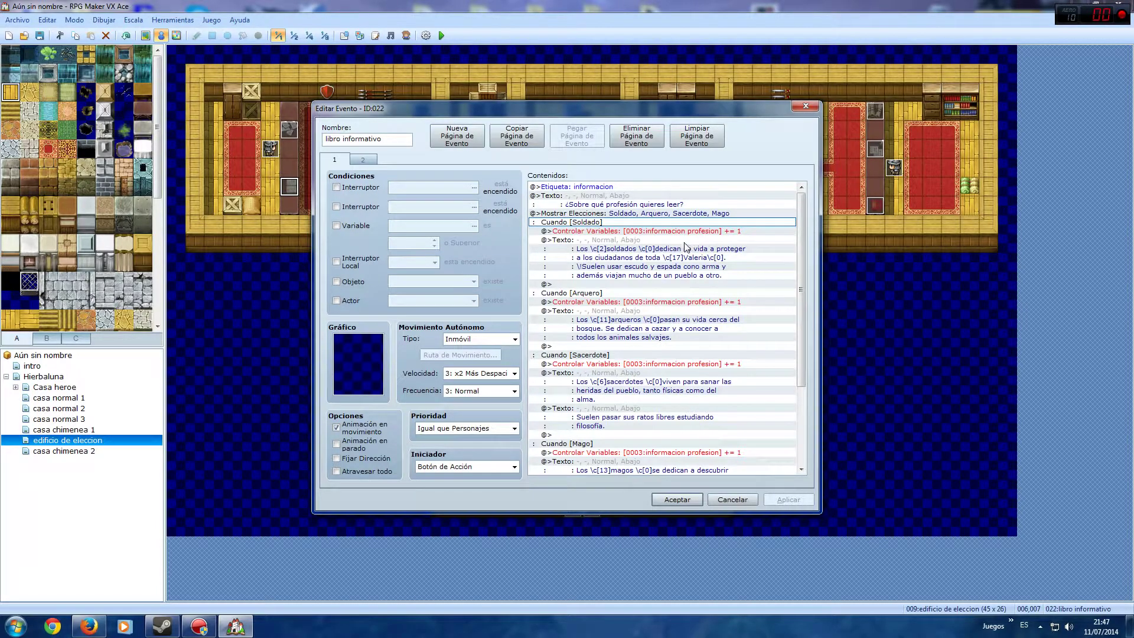
{"action": "left_click", "coordinate": [628, 232]}
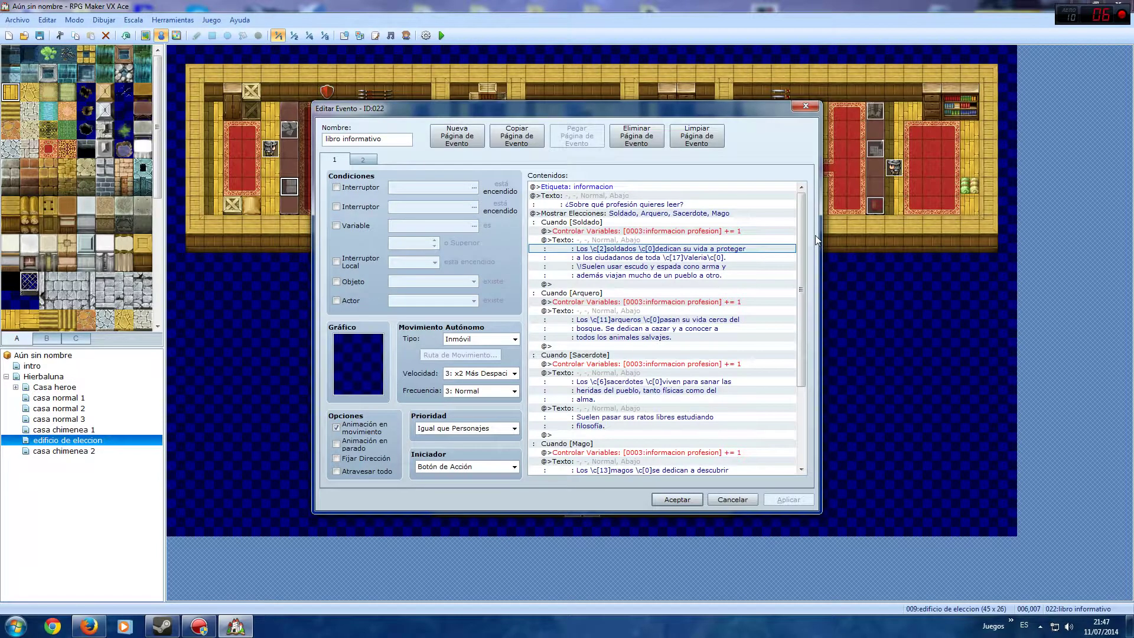
- Examine the conditional branch on the informacion profesion variable and the second page's local switch A condition and dialogue
{"action": "left_click_drag", "start_coordinate": [805, 239], "coordinate": [809, 330]}
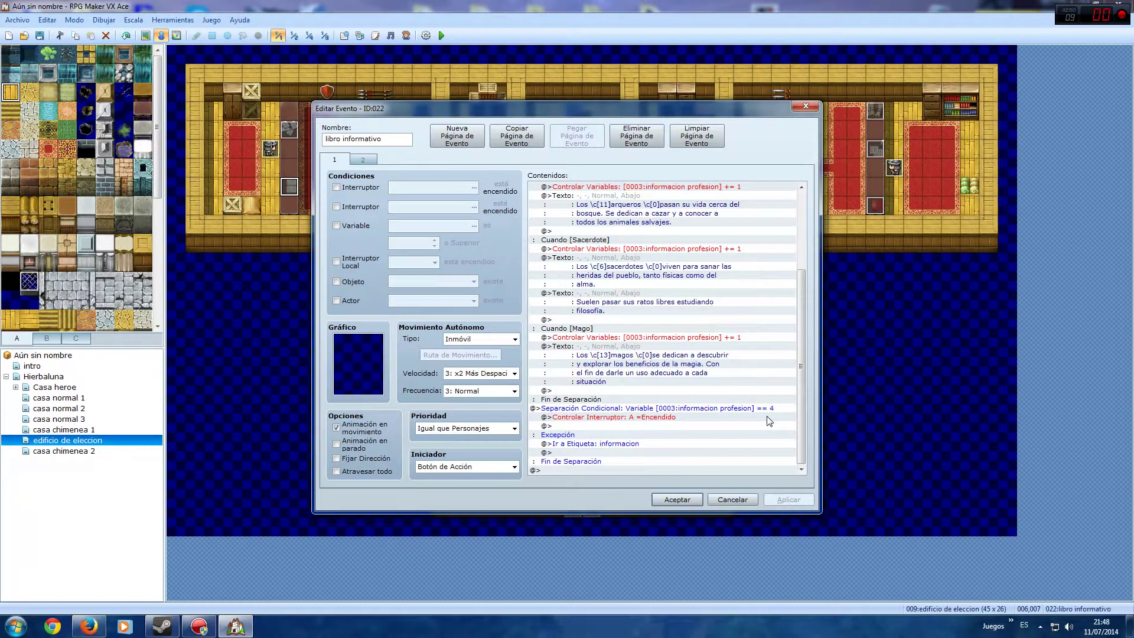
{"action": "left_click", "coordinate": [376, 159]}
{"action": "left_click", "coordinate": [636, 226]}
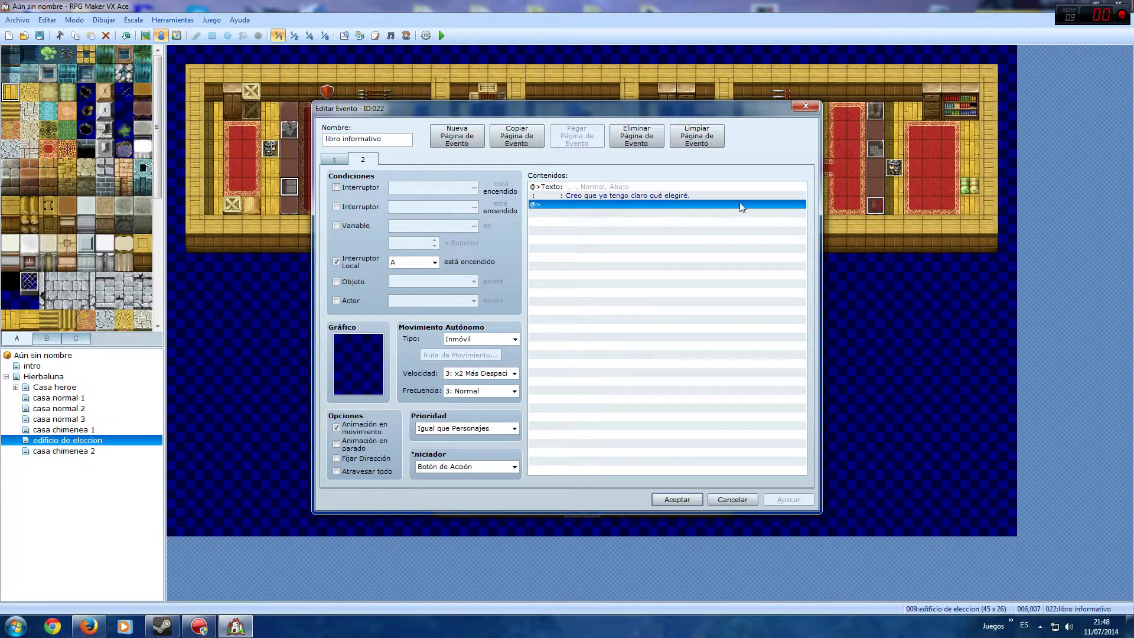
- Return to the book event's first page and trace the Ir a Etiqueta jump back to the informacion label
{"action": "left_click", "coordinate": [335, 161]}
{"action": "left_click_drag", "start_coordinate": [798, 282], "coordinate": [809, 397]}
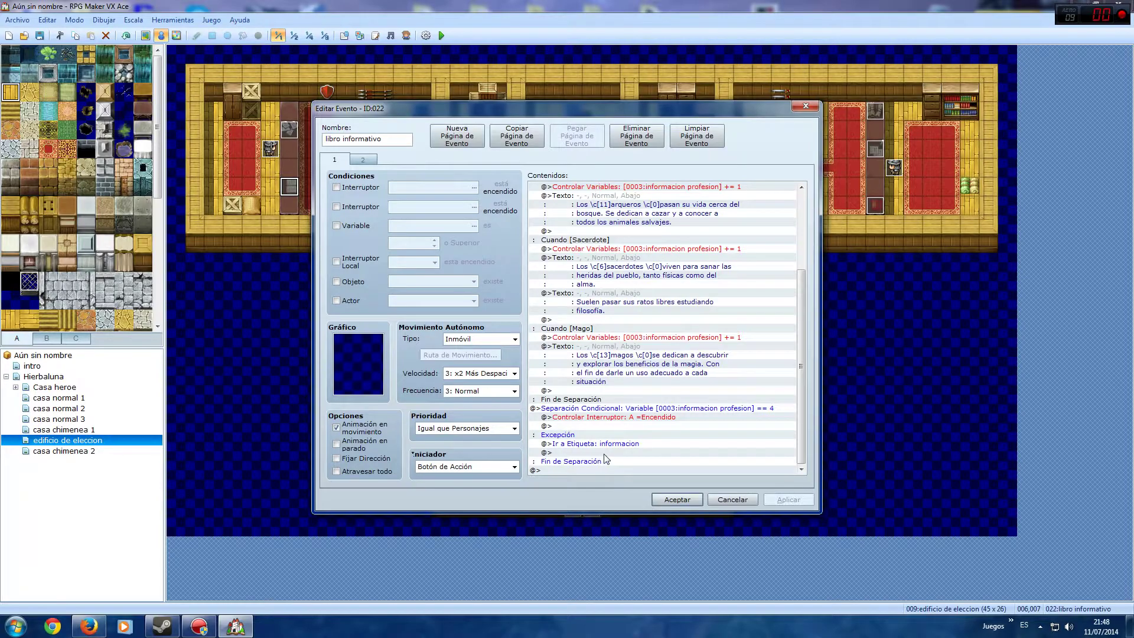
{"action": "left_click_drag", "start_coordinate": [804, 444], "coordinate": [825, 288]}
{"action": "left_click", "coordinate": [606, 187]}
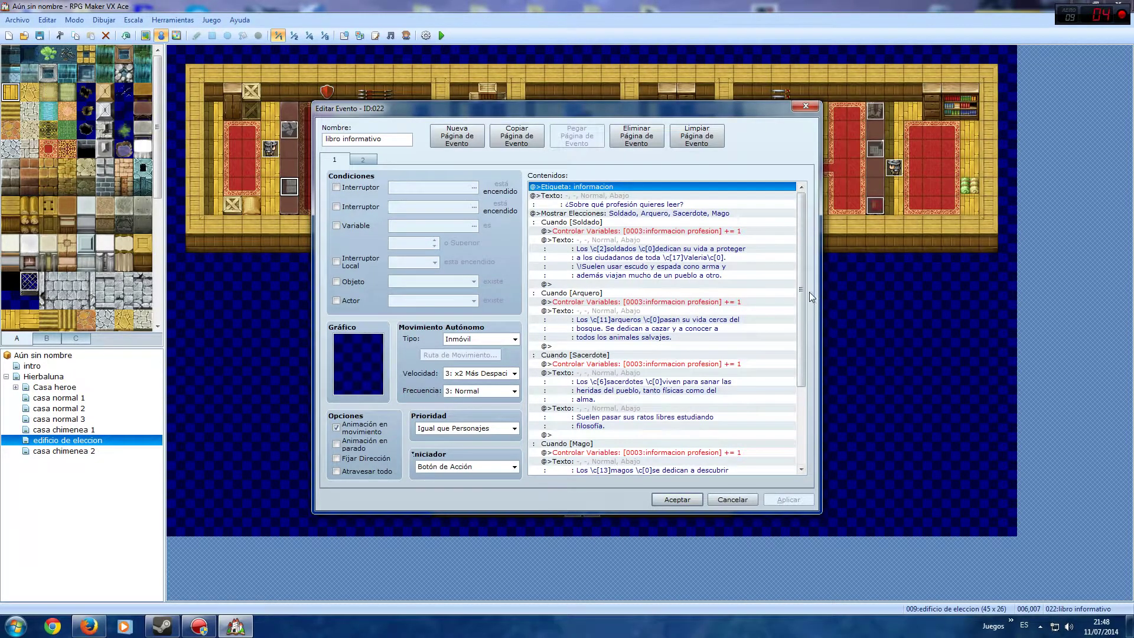
{"action": "scroll", "coordinate": [804, 302], "scroll_direction": "down", "scroll_amount": 5}
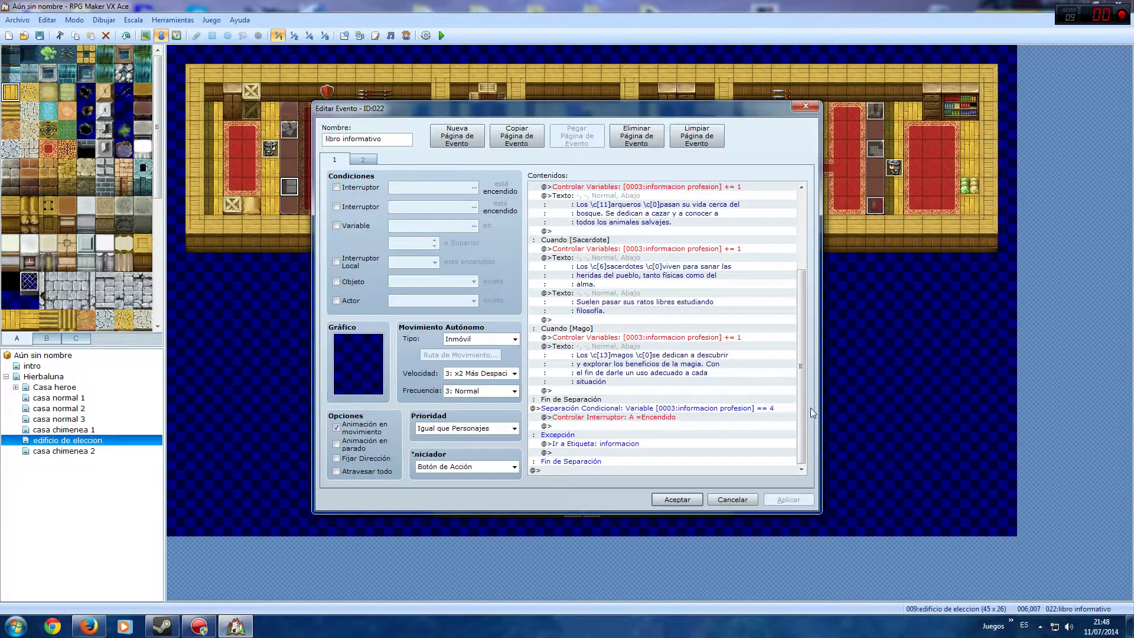
{"action": "scroll", "coordinate": [802, 417], "scroll_direction": "up", "scroll_amount": 5}
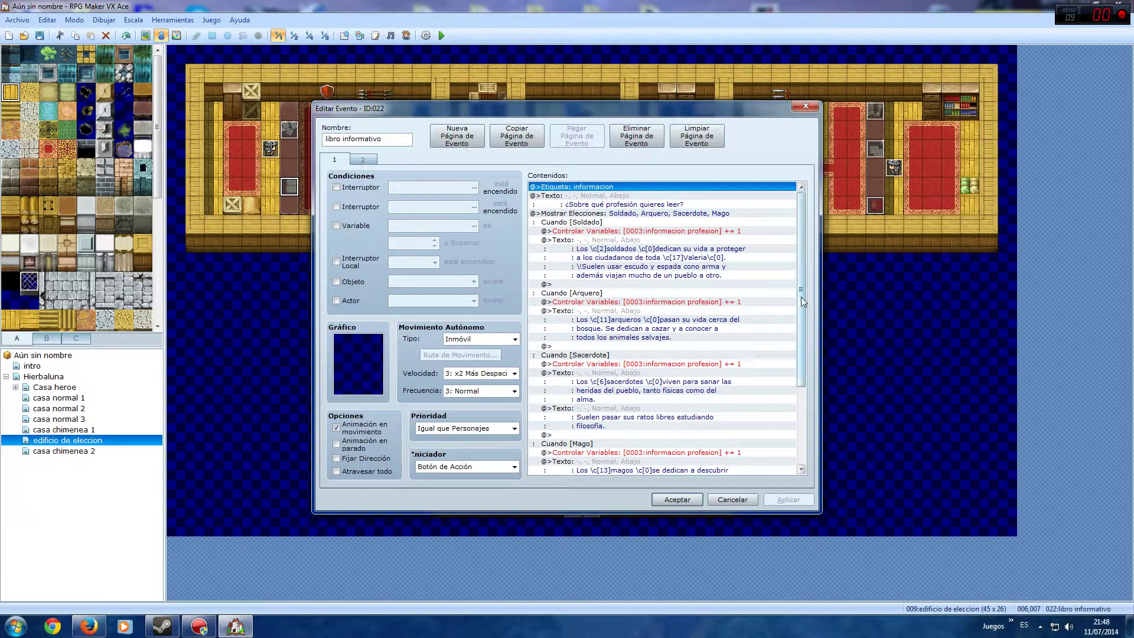
{"action": "left_click_drag", "start_coordinate": [804, 302], "coordinate": [807, 363]}
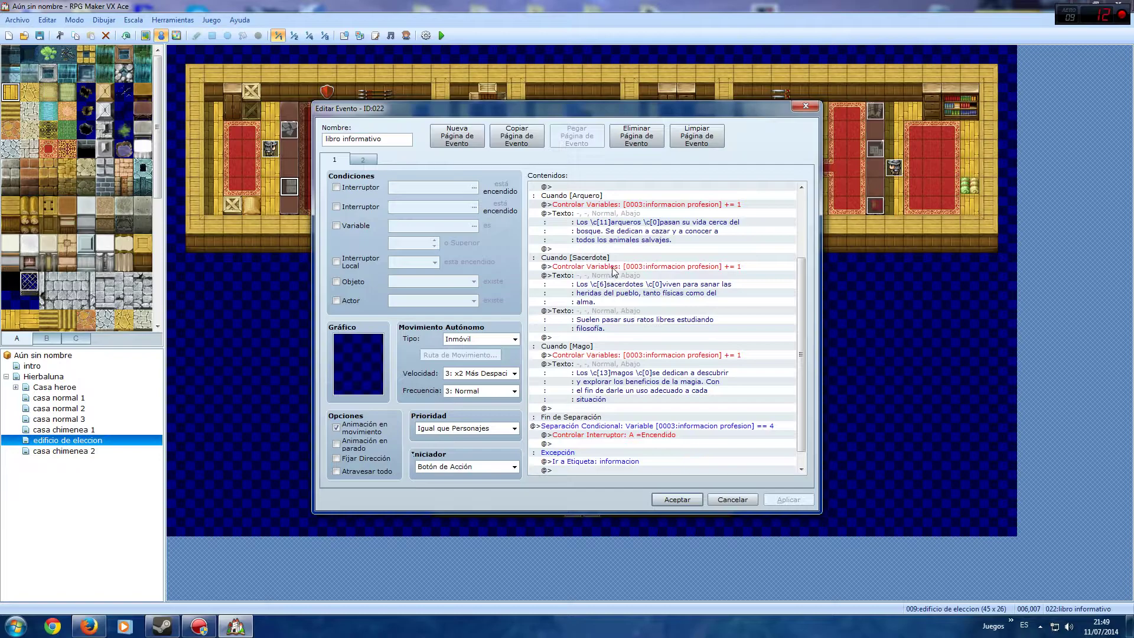
- Review the variable controls and text in the Sacerdote and Mago branches, plus the command that switches on local switch A
{"action": "left_click", "coordinate": [593, 259]}
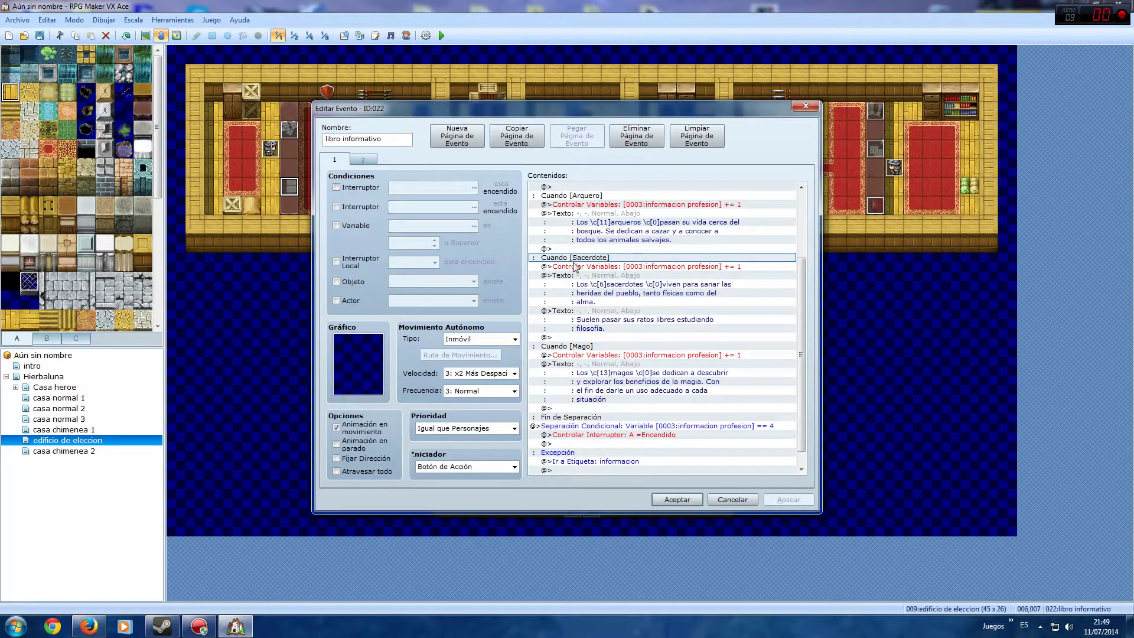
{"action": "left_click", "coordinate": [575, 267]}
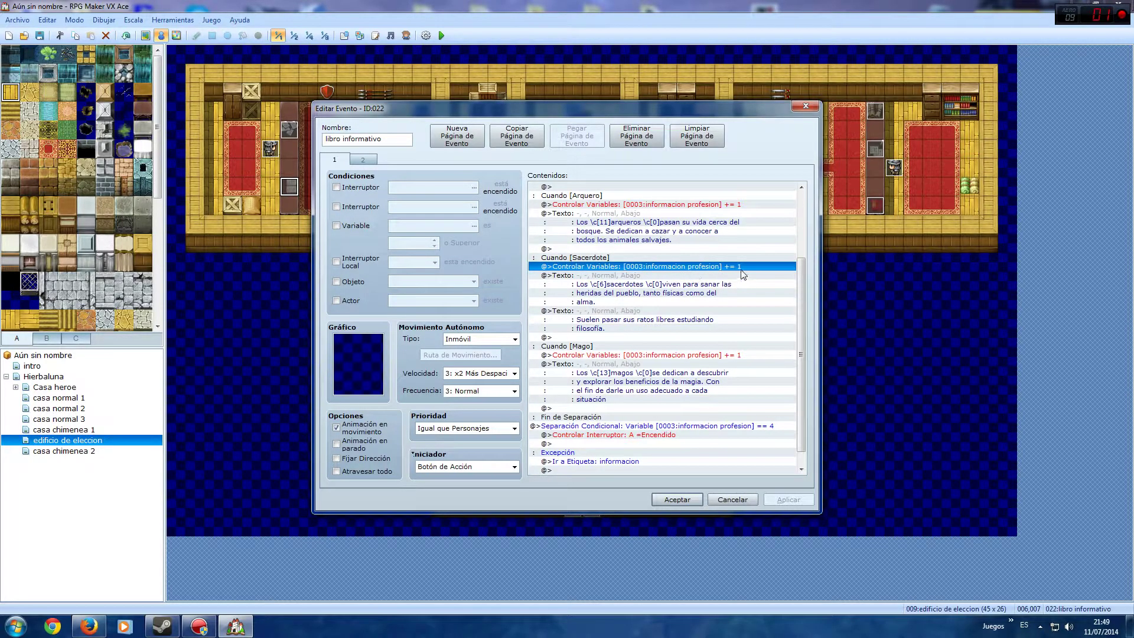
{"action": "left_click", "coordinate": [738, 278]}
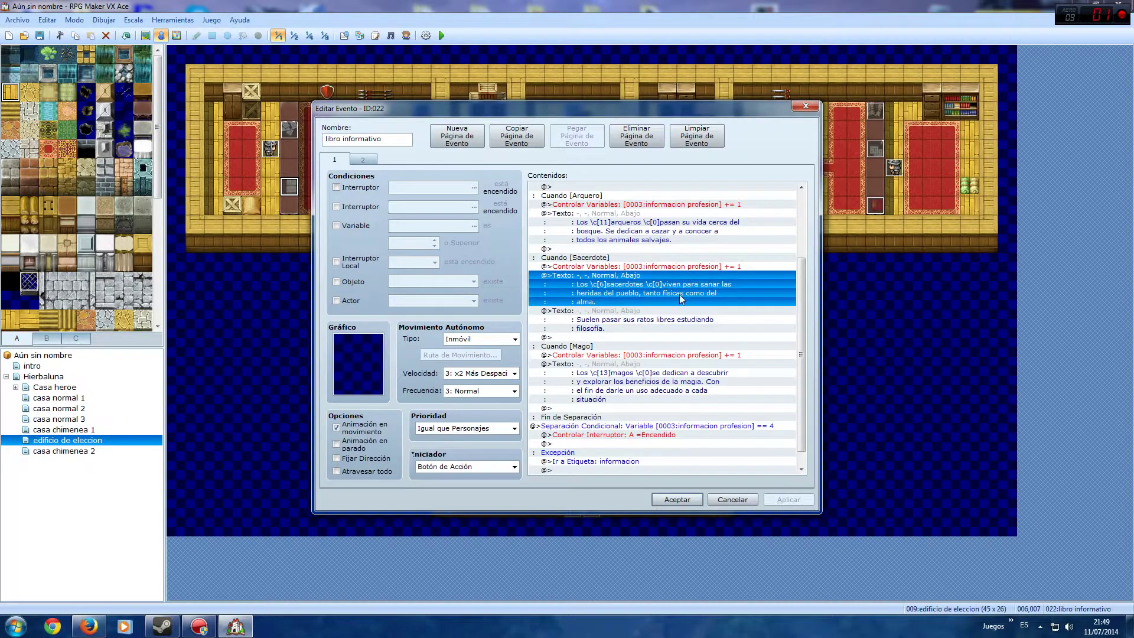
{"action": "left_click", "coordinate": [683, 355]}
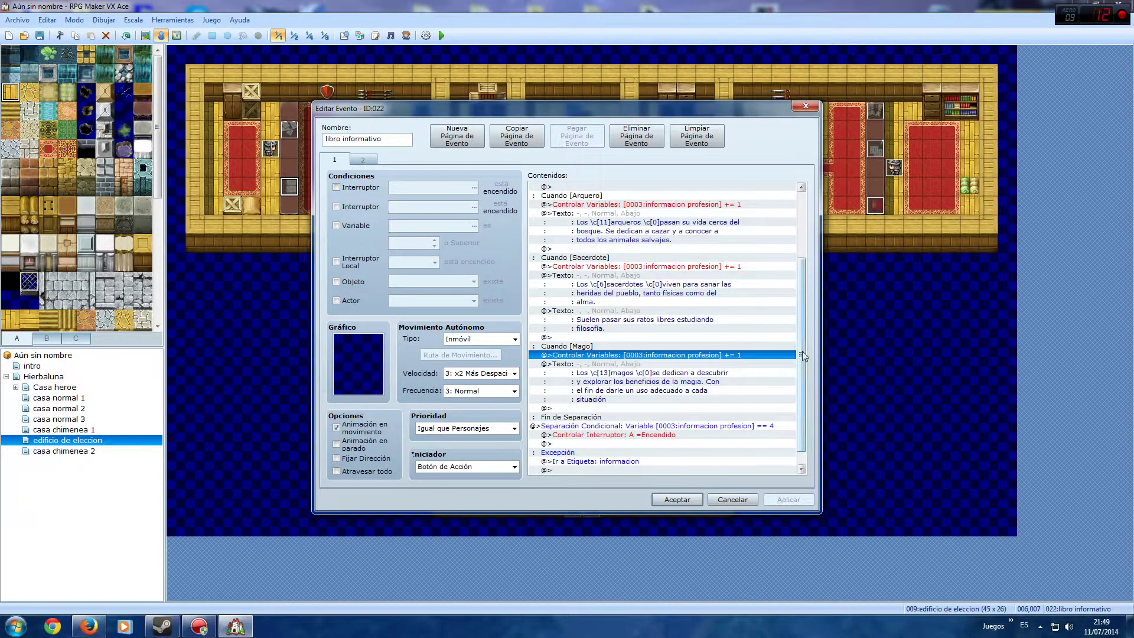
{"action": "scroll", "coordinate": [802, 351], "scroll_direction": "down", "scroll_amount": 1}
{"action": "left_click", "coordinate": [621, 418]}
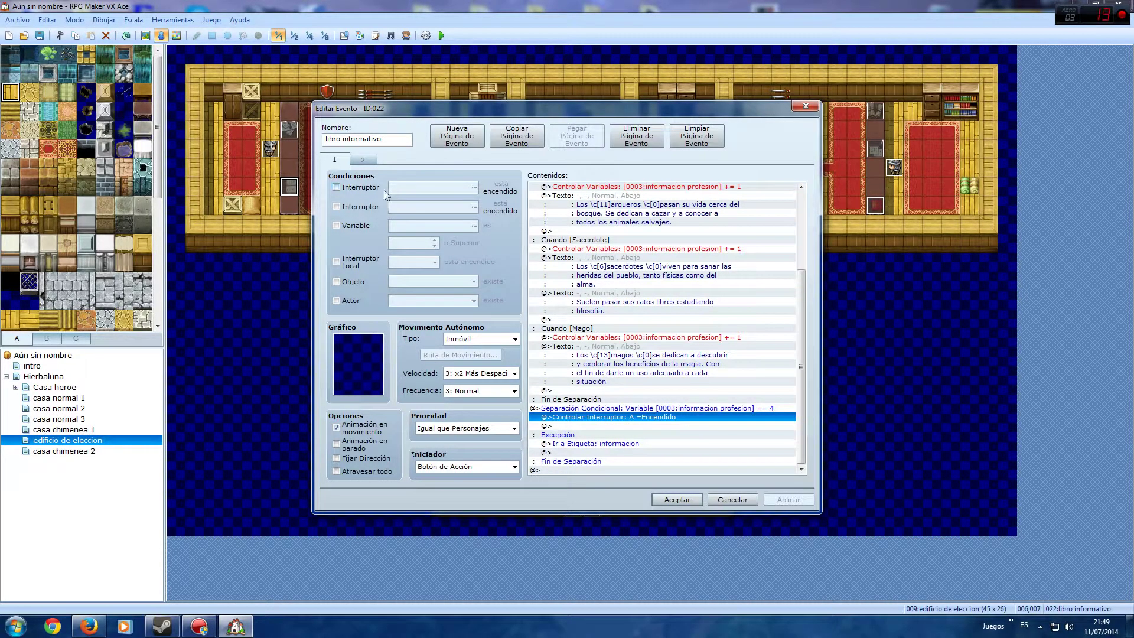
- Check the second page's dialogue, and close the libro informativo event without saving
{"action": "left_click", "coordinate": [365, 161]}
{"action": "left_click", "coordinate": [610, 197]}
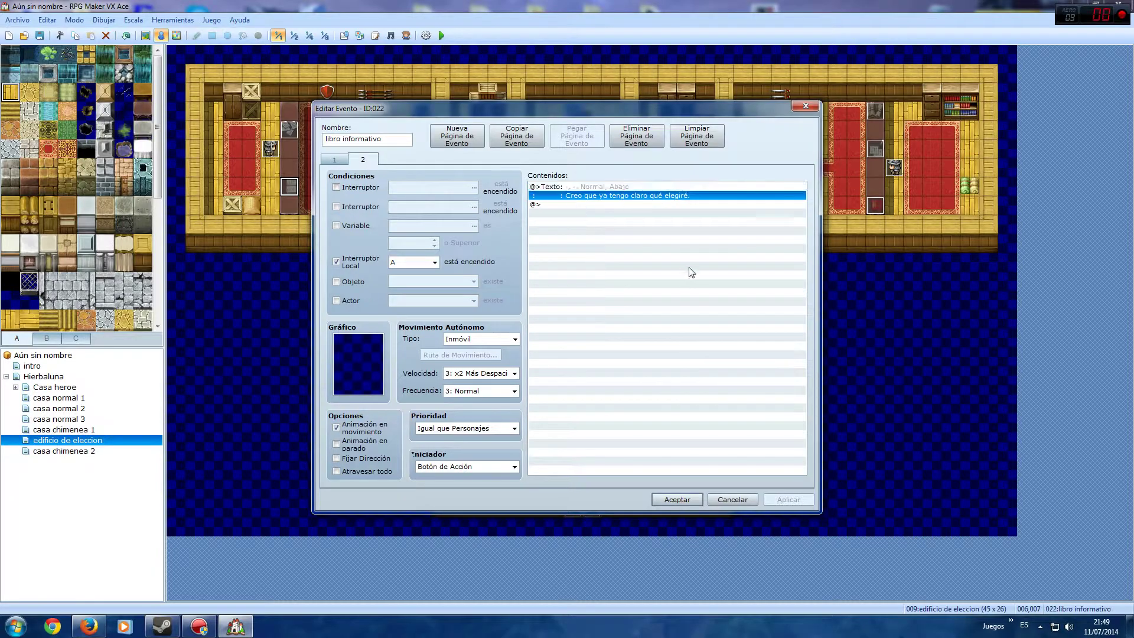
{"action": "left_click", "coordinate": [733, 500]}
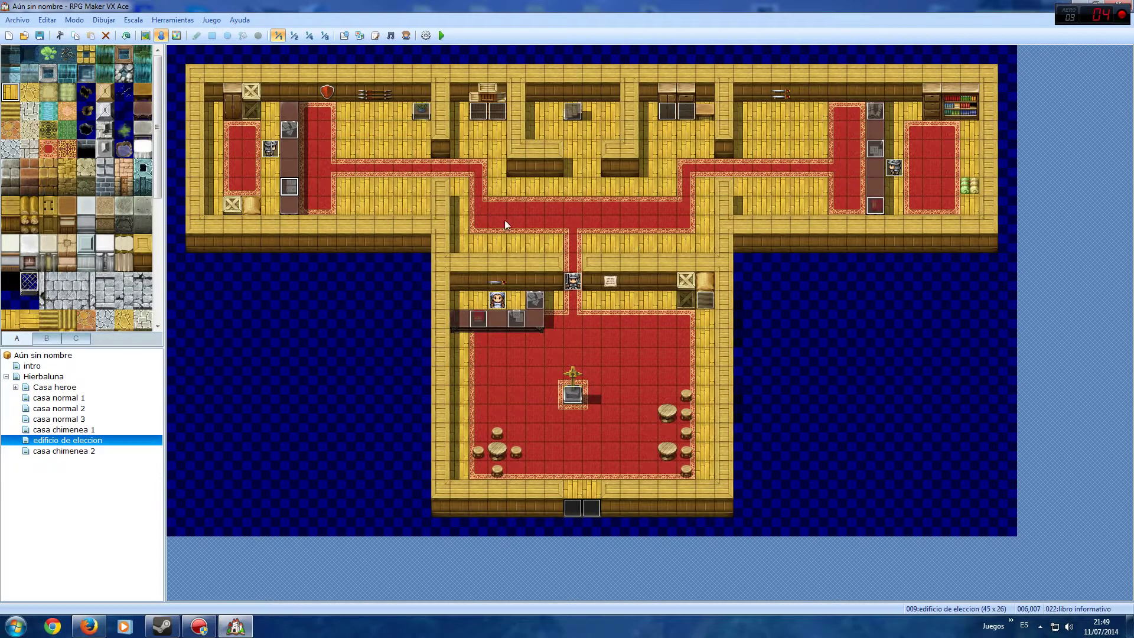
- On the soldado elección event's second page, name variable 0004 profesion and set it to constant 1 in the Soldado branch
{"action": "double_click", "coordinate": [895, 170]}
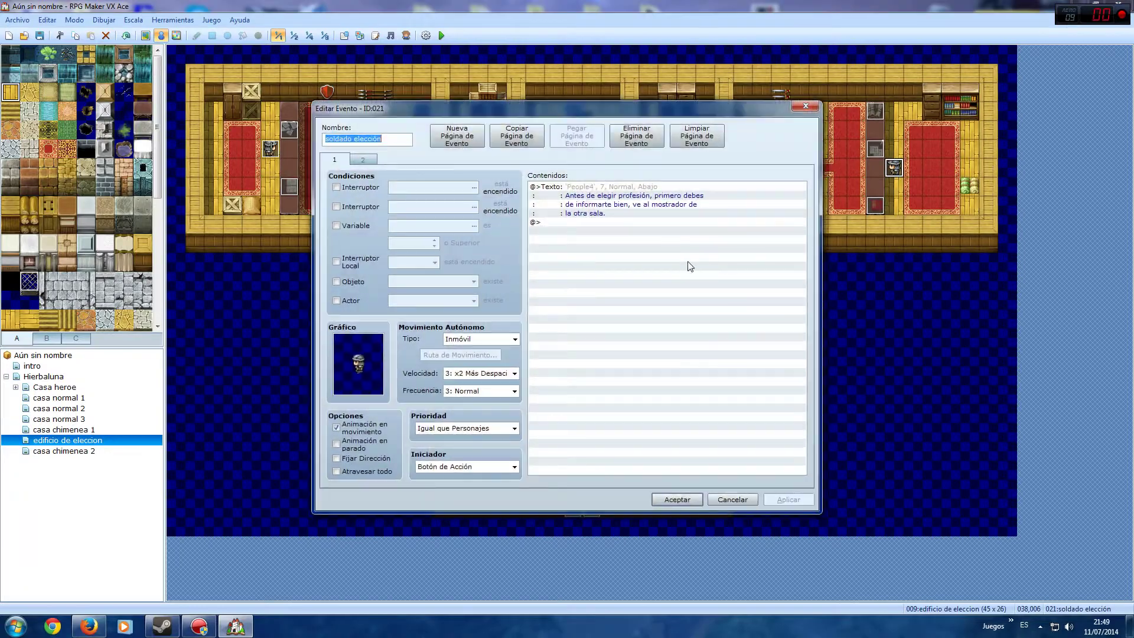
{"action": "left_click", "coordinate": [372, 160]}
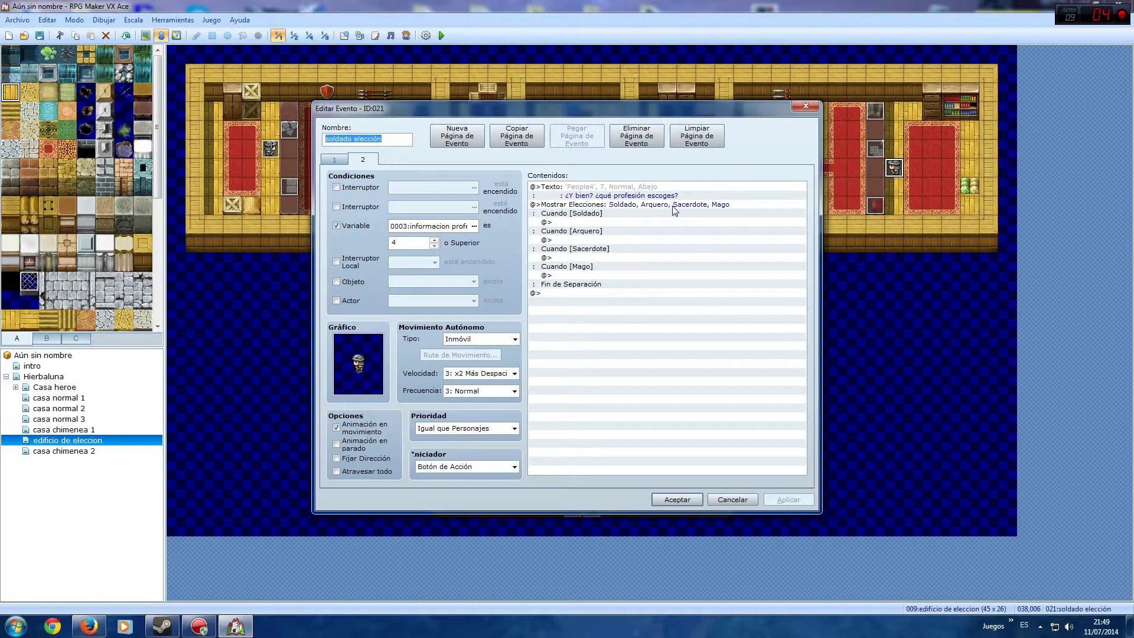
{"action": "left_click", "coordinate": [613, 224]}
{"action": "double_click", "coordinate": [613, 224]}
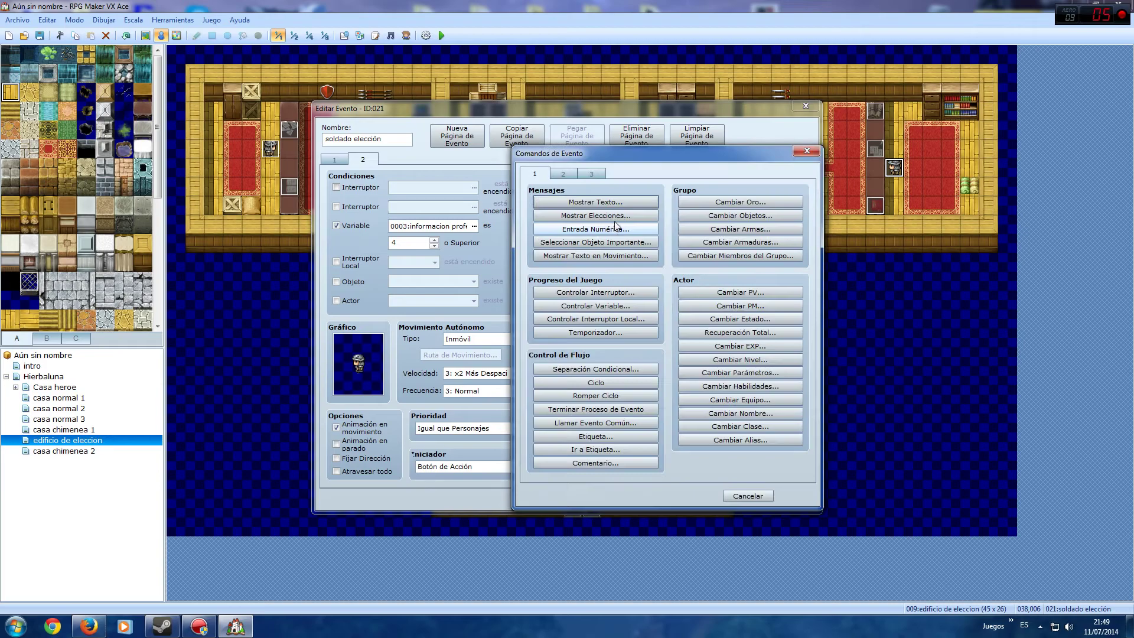
{"action": "left_click", "coordinate": [642, 307]}
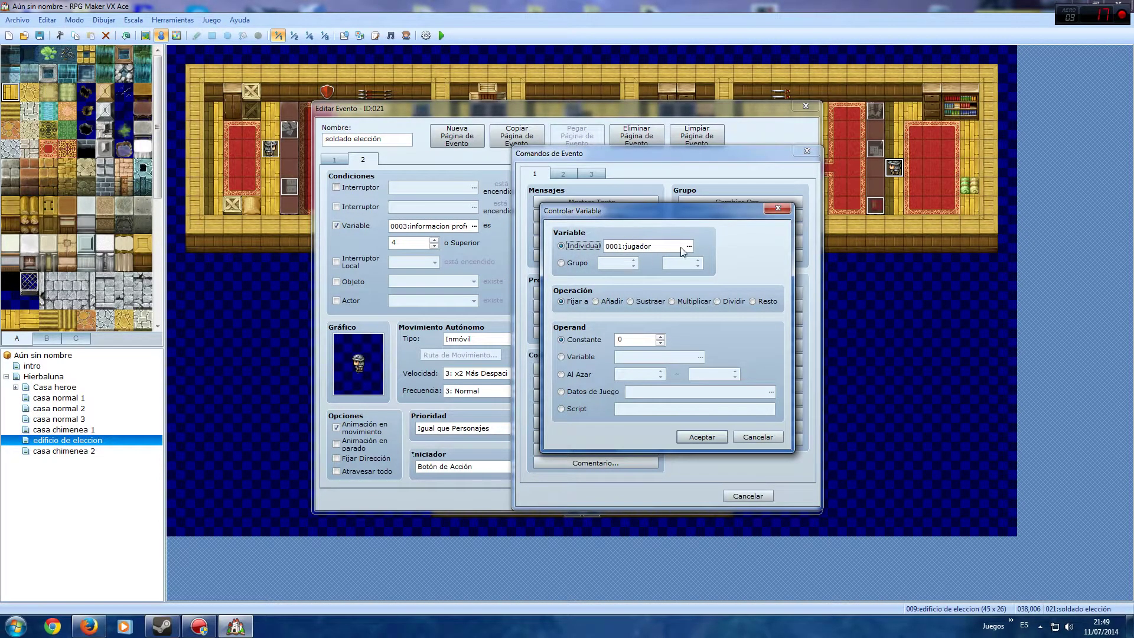
{"action": "left_click", "coordinate": [689, 246]}
{"action": "left_click", "coordinate": [703, 258]}
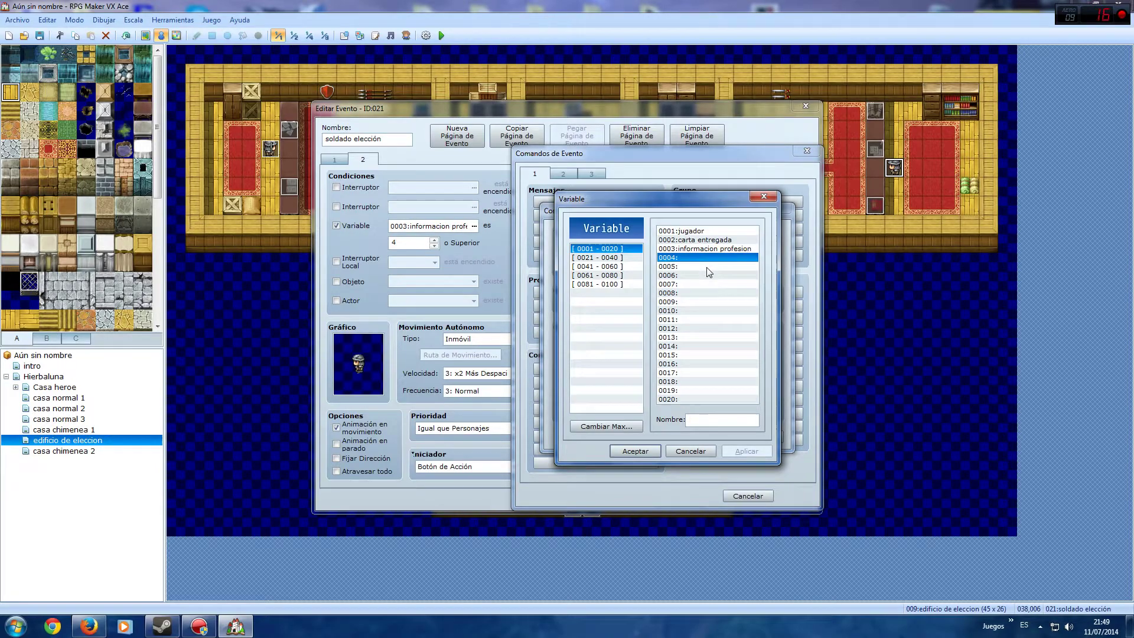
{"action": "left_click", "coordinate": [734, 420]}
{"action": "type", "text": "profesion"}
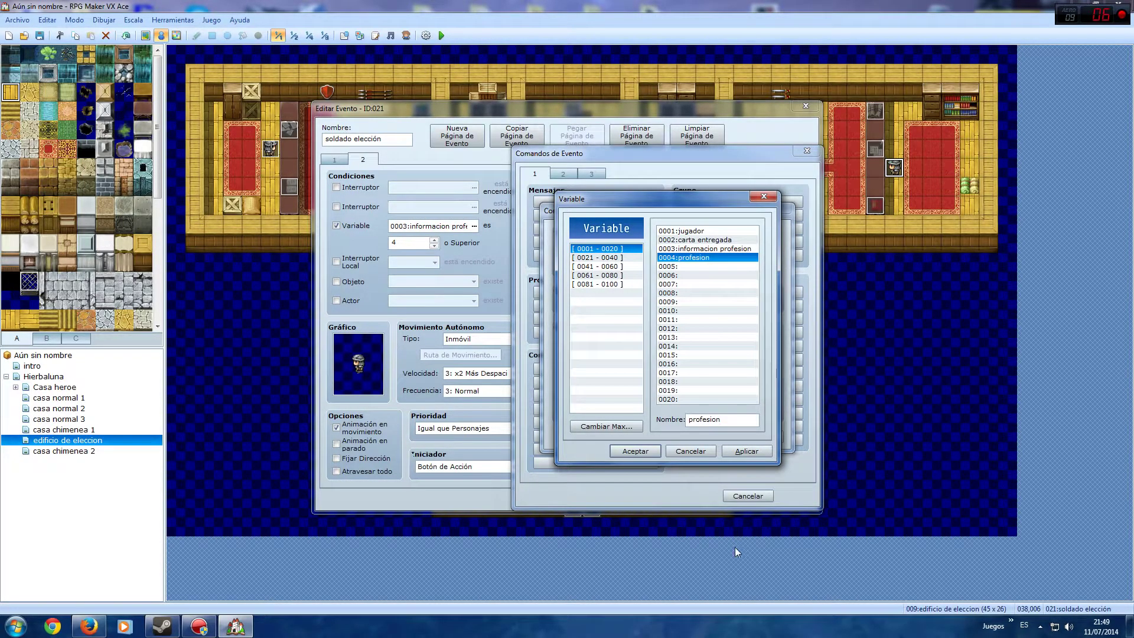
{"action": "left_click", "coordinate": [642, 452]}
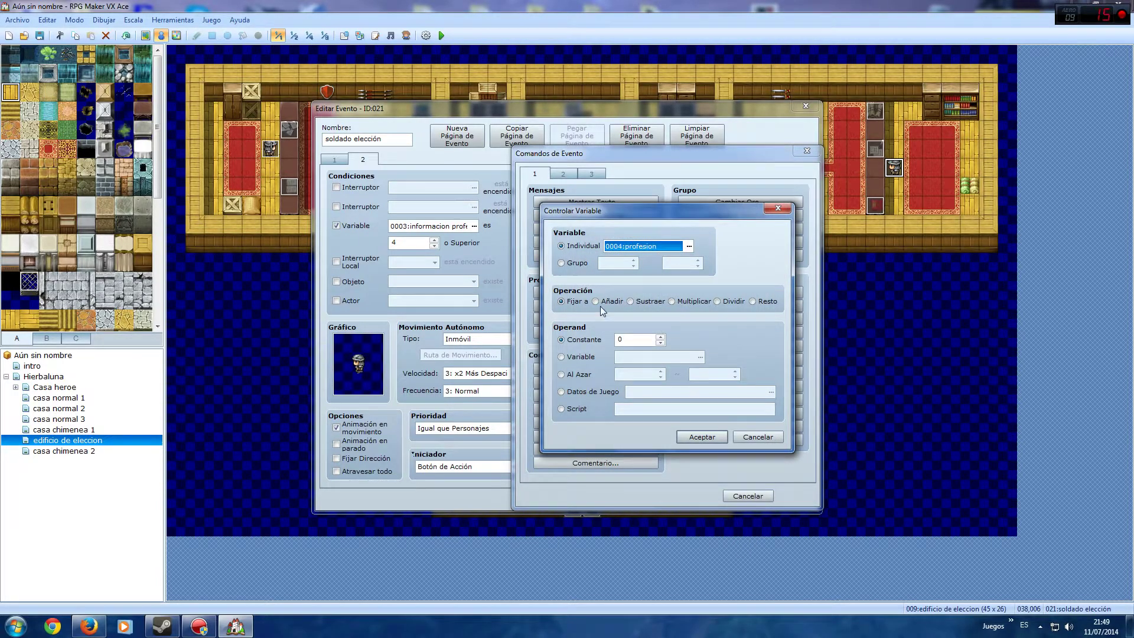
{"action": "left_click", "coordinate": [659, 337]}
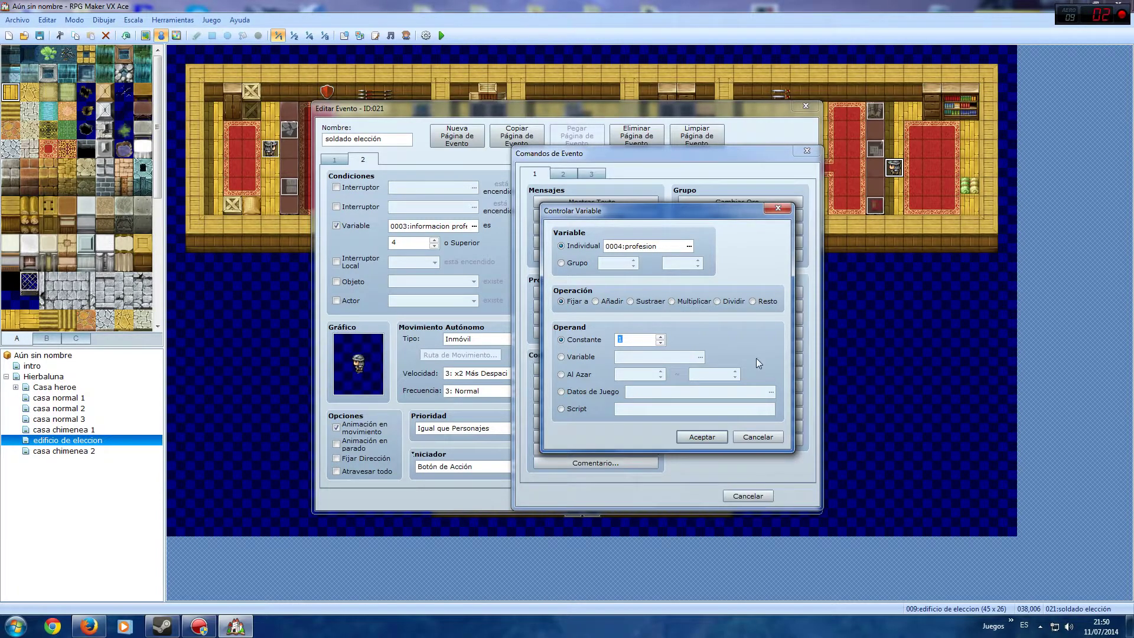
{"action": "left_click", "coordinate": [701, 438]}
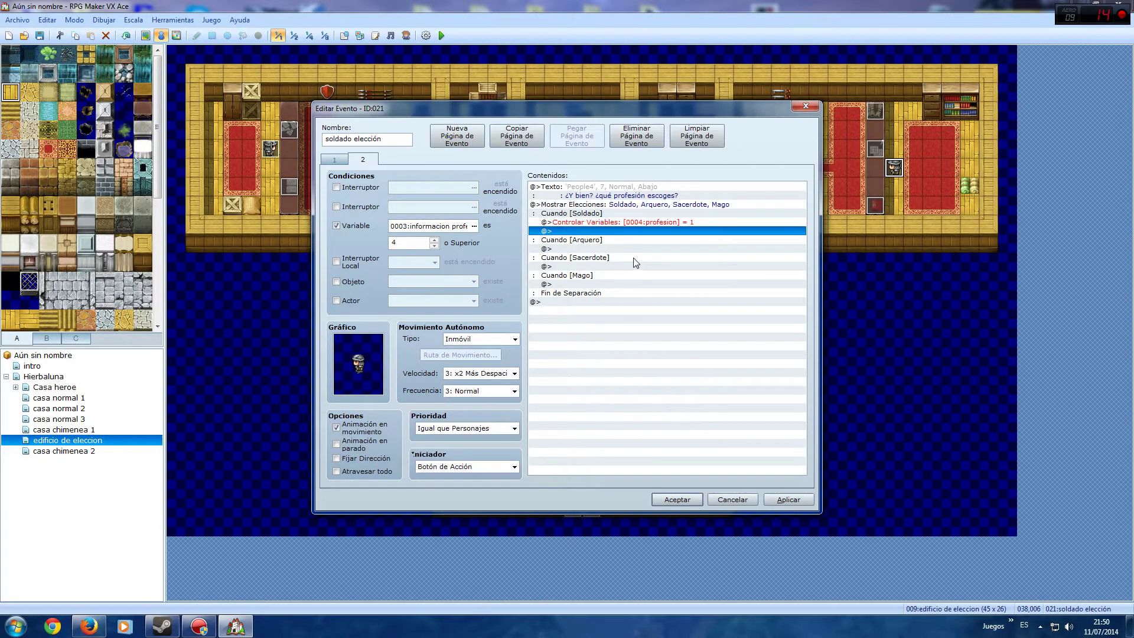
- Add a variable control to the Arquero branch that sets 0004:profesion to constant 2
{"action": "double_click", "coordinate": [613, 248]}
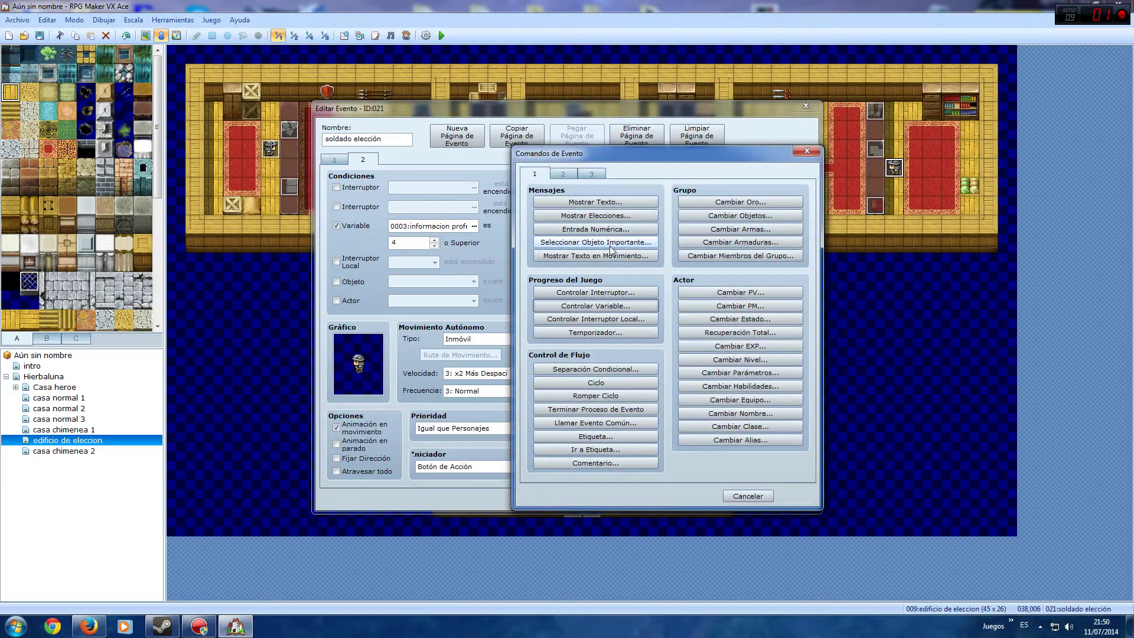
{"action": "left_click", "coordinate": [611, 306]}
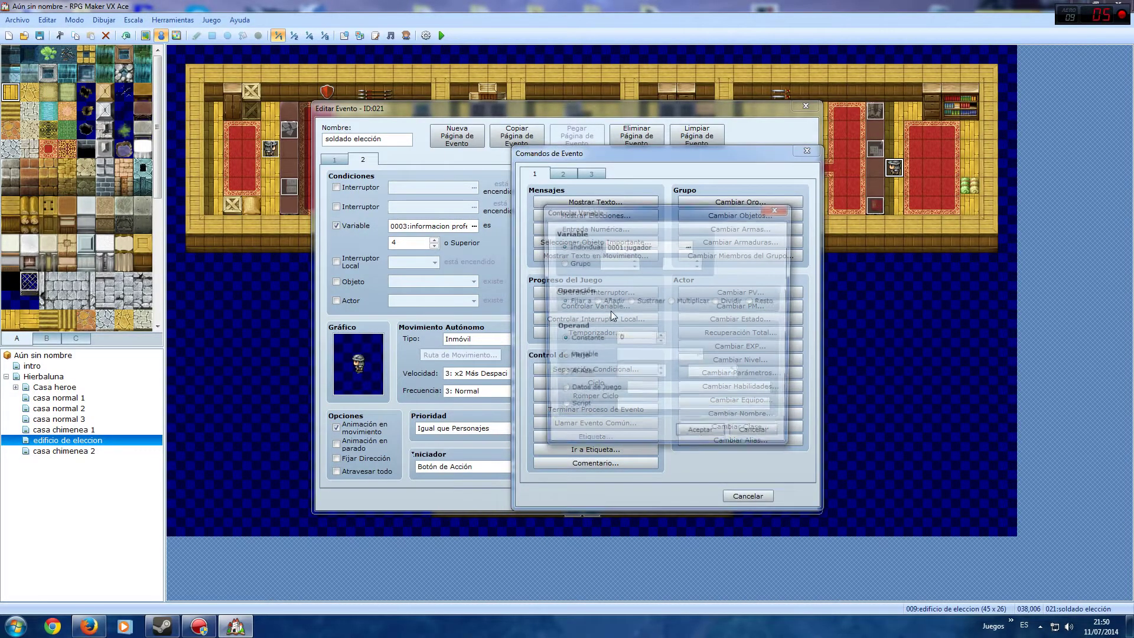
{"action": "left_click", "coordinate": [690, 247]}
{"action": "left_click", "coordinate": [695, 255]}
{"action": "left_click", "coordinate": [638, 451]}
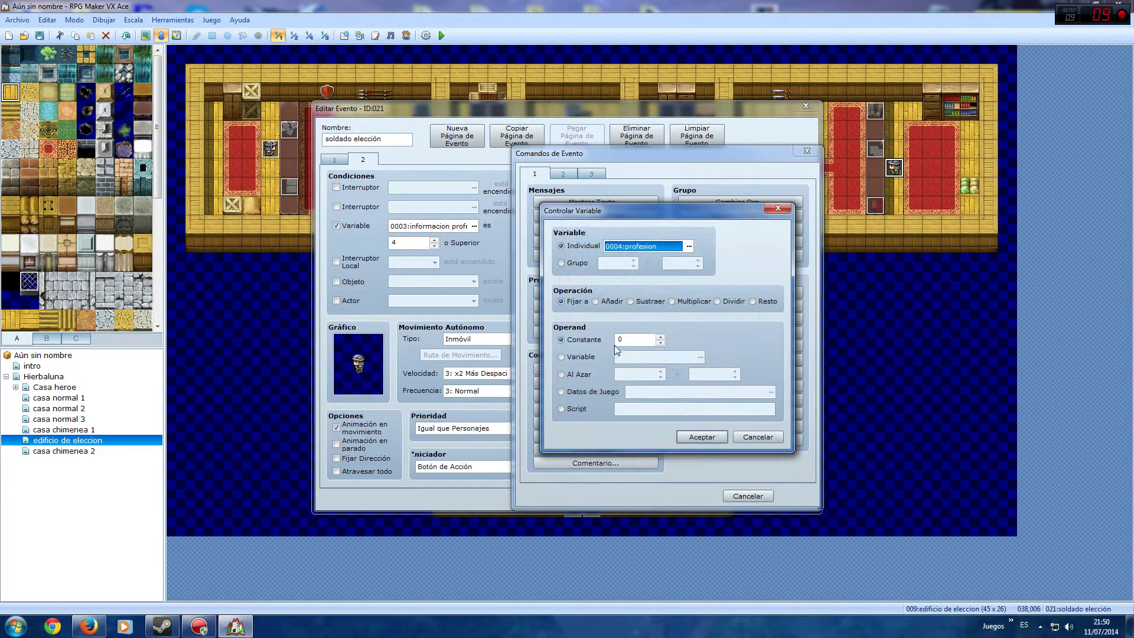
{"action": "double_click", "coordinate": [660, 336]}
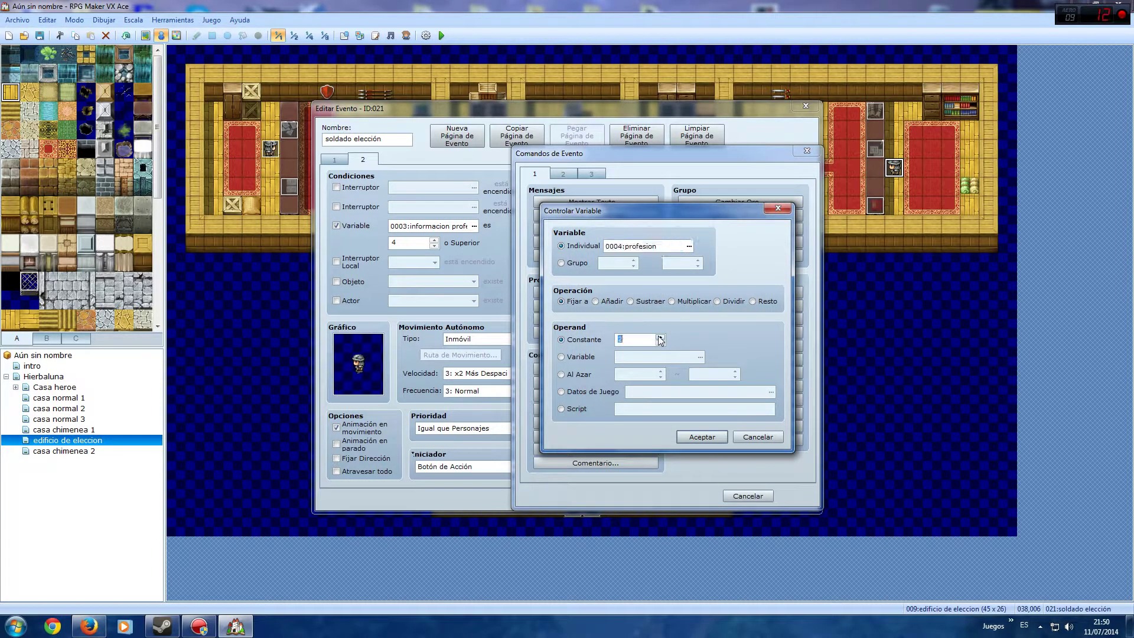
{"action": "left_click", "coordinate": [695, 436]}
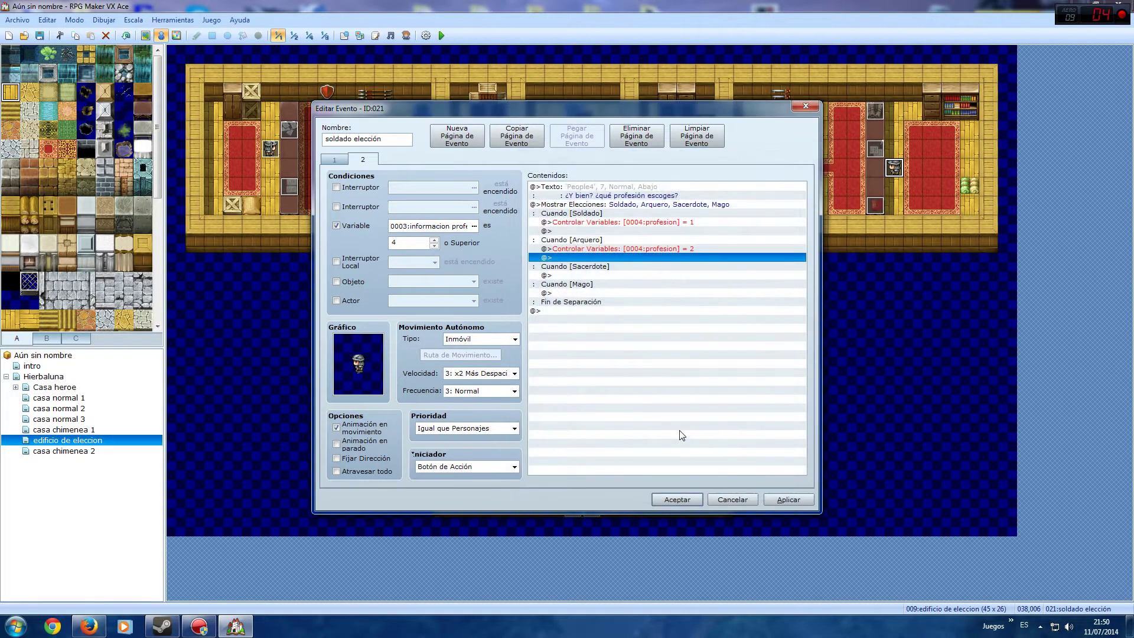
- Add a variable control to the Sacerdote branch that sets 0004:profesion to constant 3
{"action": "double_click", "coordinate": [613, 274]}
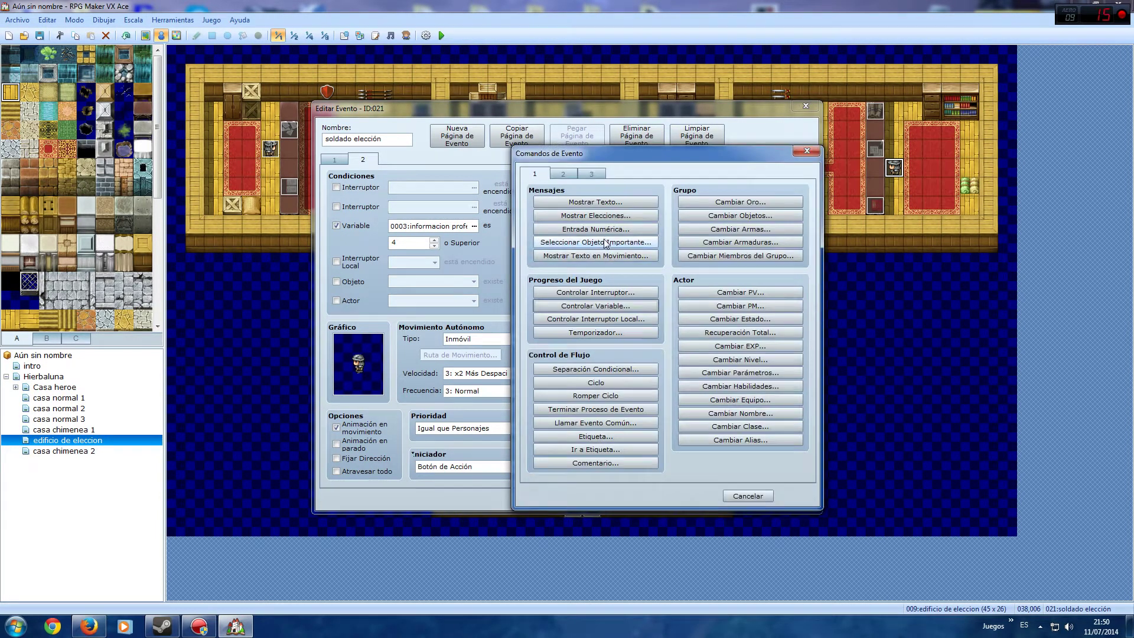
{"action": "left_click", "coordinate": [644, 307]}
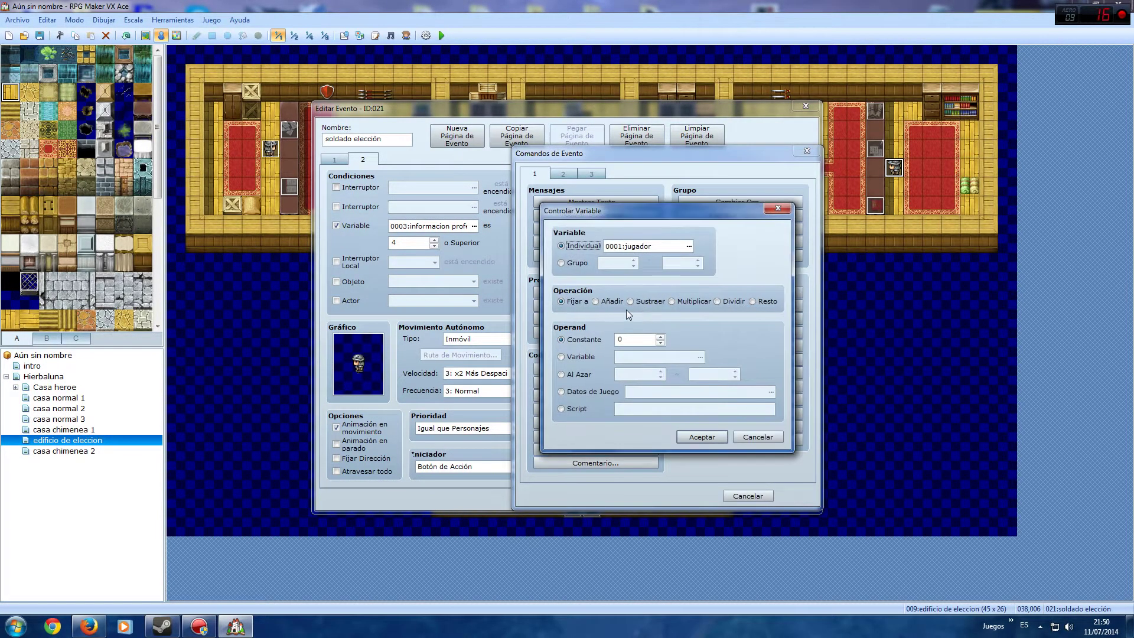
{"action": "left_click", "coordinate": [689, 246]}
{"action": "left_click", "coordinate": [691, 257]}
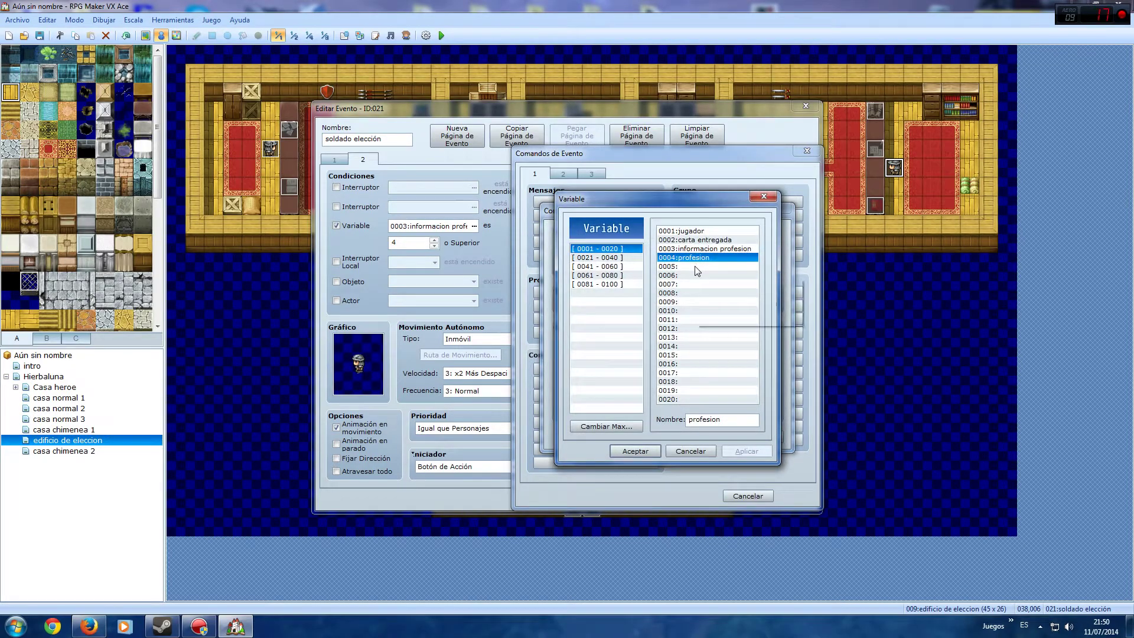
{"action": "left_click", "coordinate": [636, 451]}
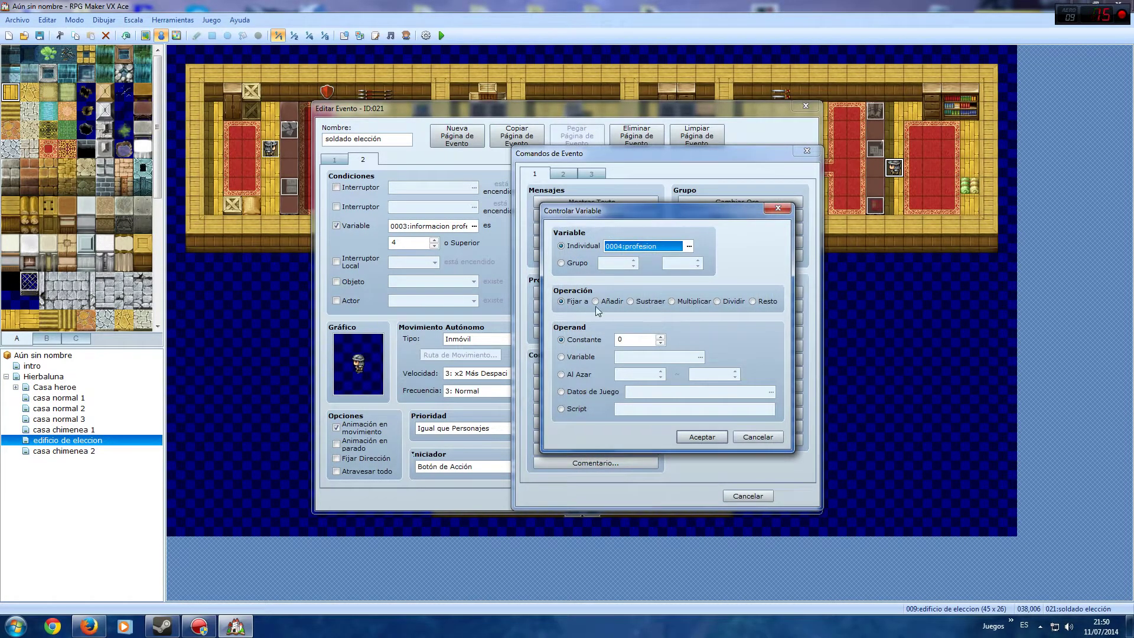
{"action": "left_click", "coordinate": [660, 337]}
{"action": "left_click", "coordinate": [660, 337]}
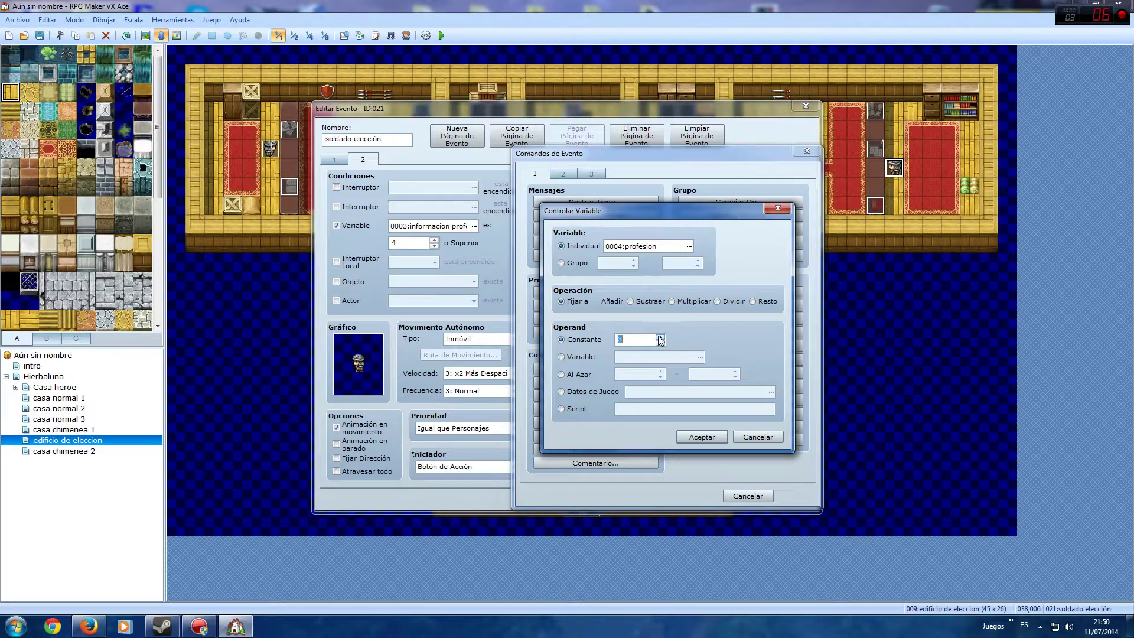
{"action": "left_click", "coordinate": [702, 437]}
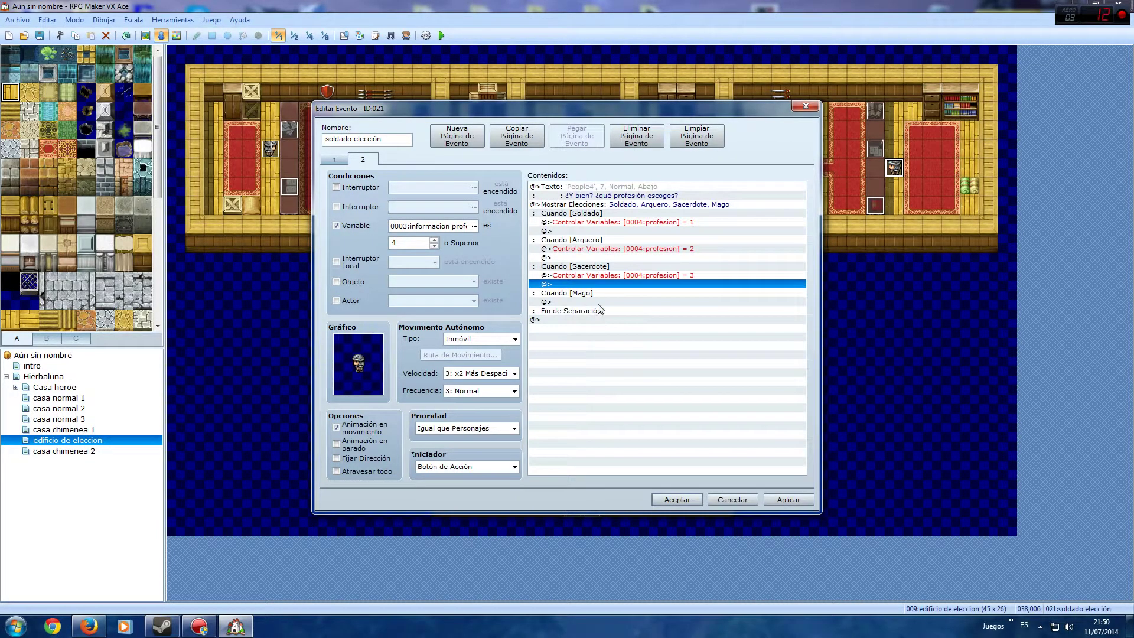
- Add a variable control to the Mago branch that sets 0004:profesion to constant 4
{"action": "double_click", "coordinate": [596, 301]}
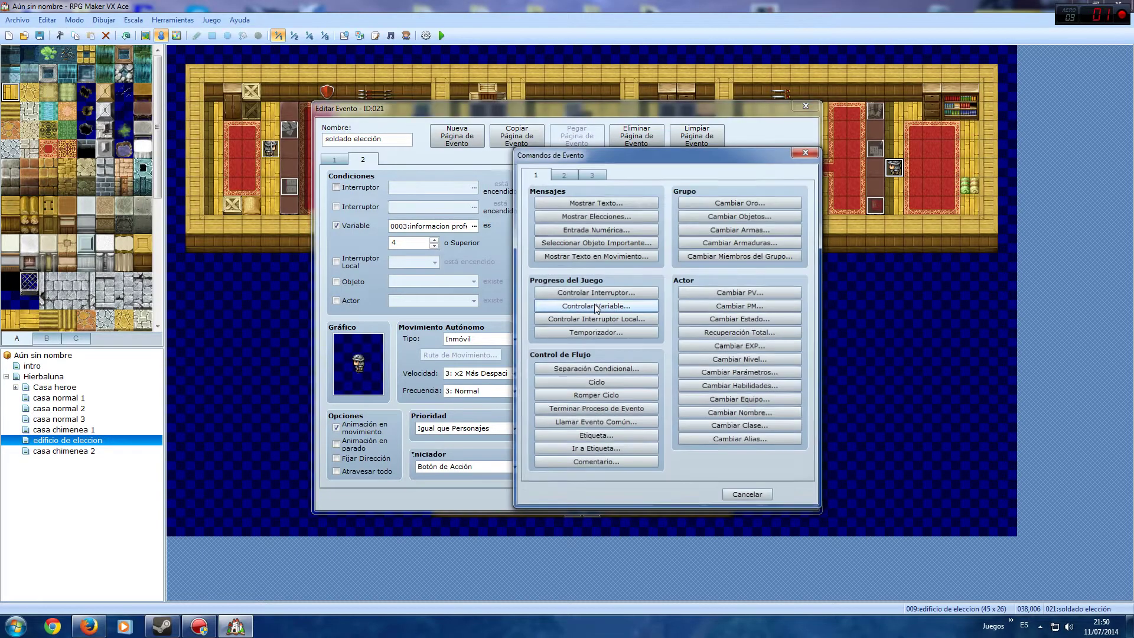
{"action": "left_click", "coordinate": [617, 310]}
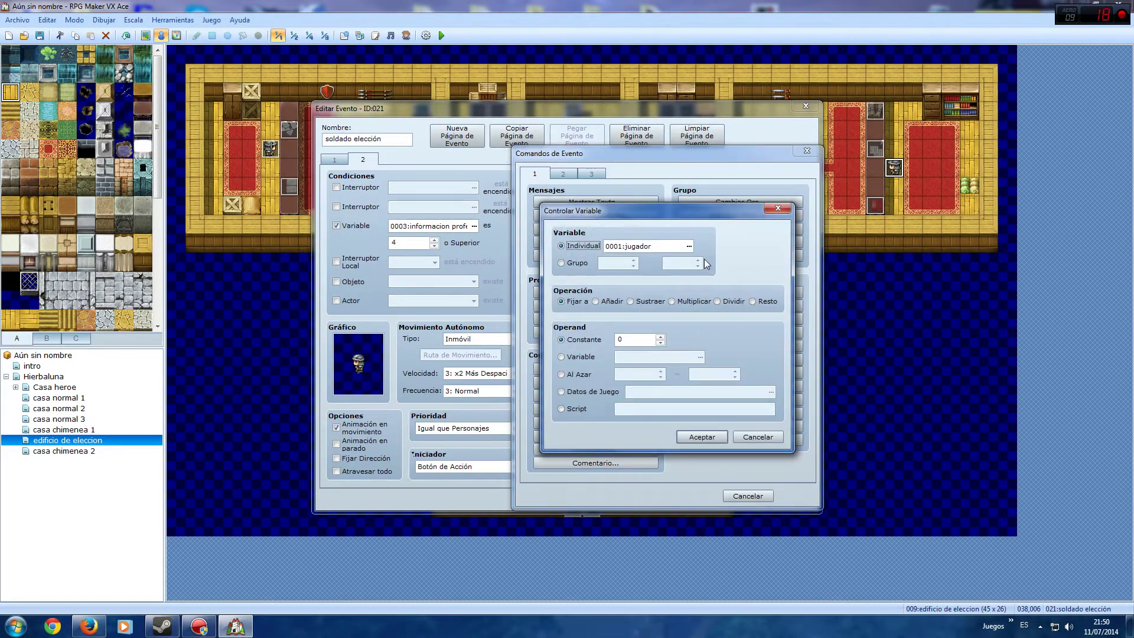
{"action": "left_click", "coordinate": [689, 246]}
{"action": "left_click", "coordinate": [685, 258]}
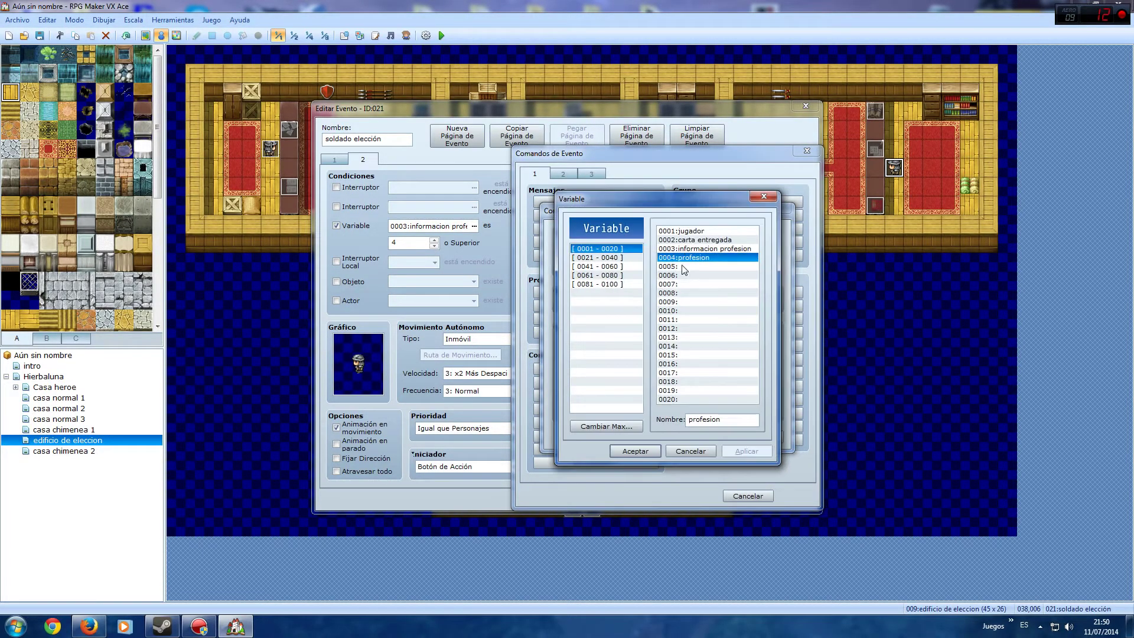
{"action": "left_click", "coordinate": [626, 452]}
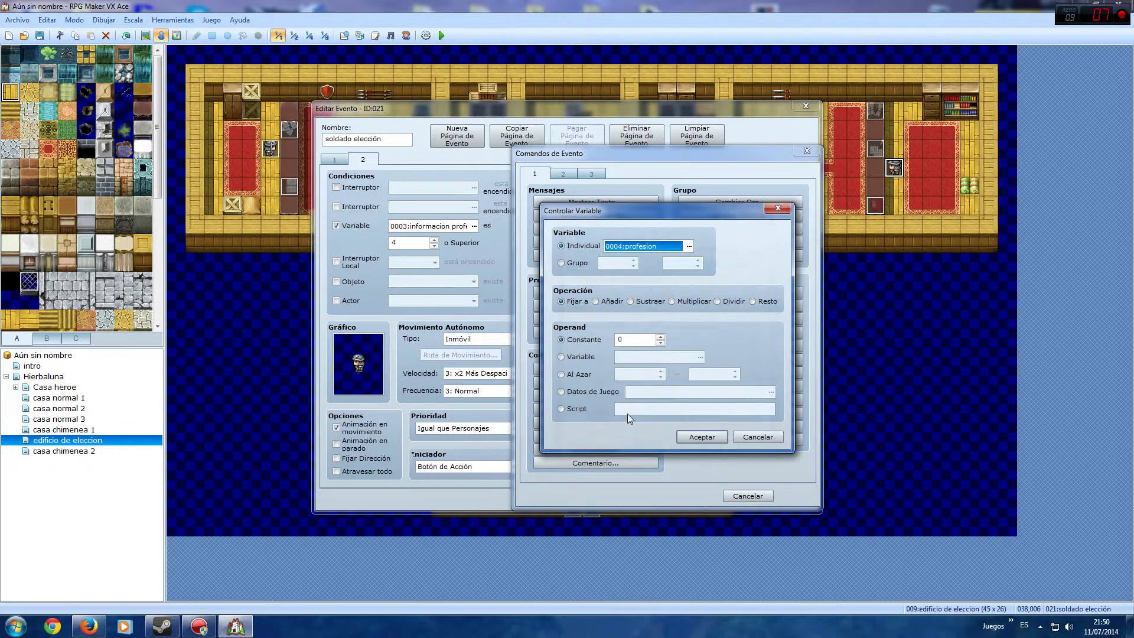
{"action": "double_click", "coordinate": [661, 337]}
{"action": "left_click", "coordinate": [691, 437]}
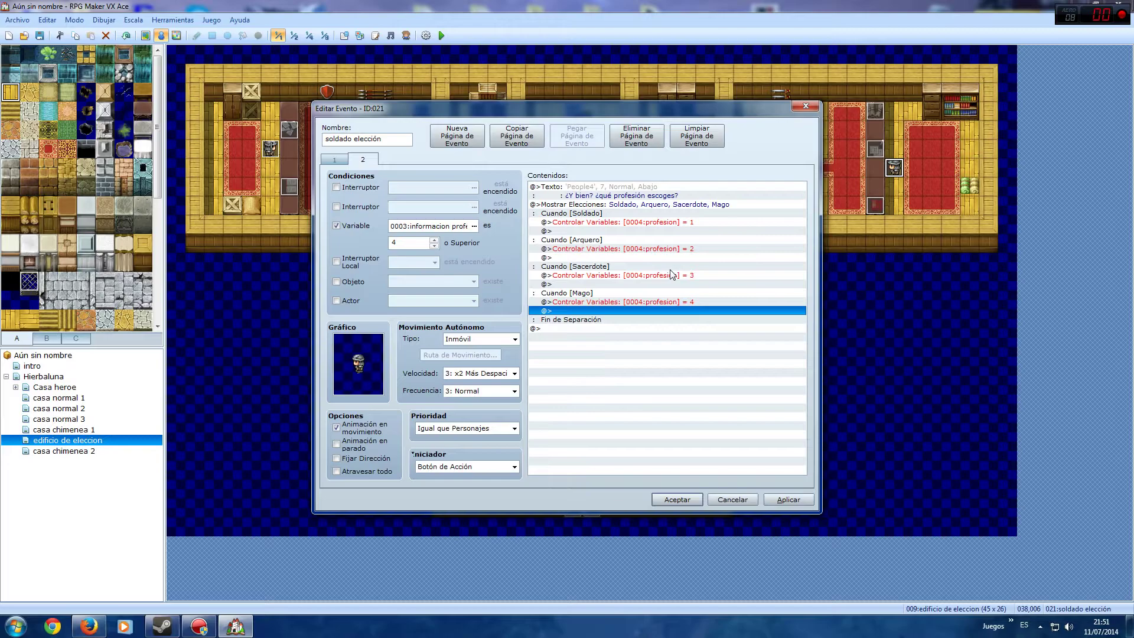
{"action": "left_click", "coordinate": [603, 231]}
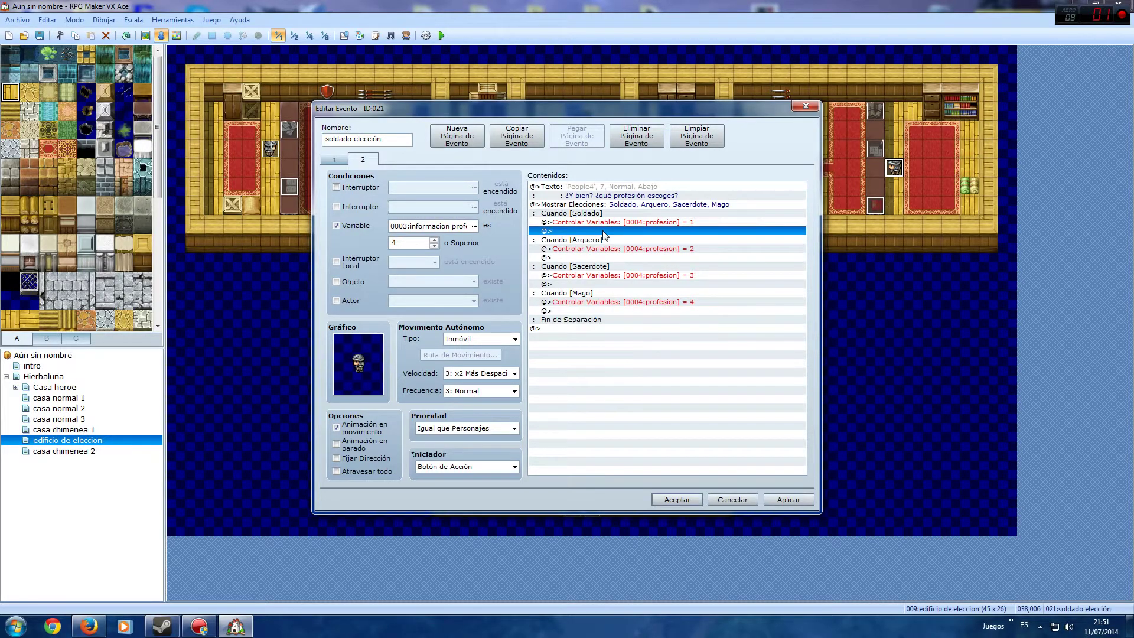
{"action": "double_click", "coordinate": [603, 231]}
{"action": "left_click", "coordinate": [614, 204]}
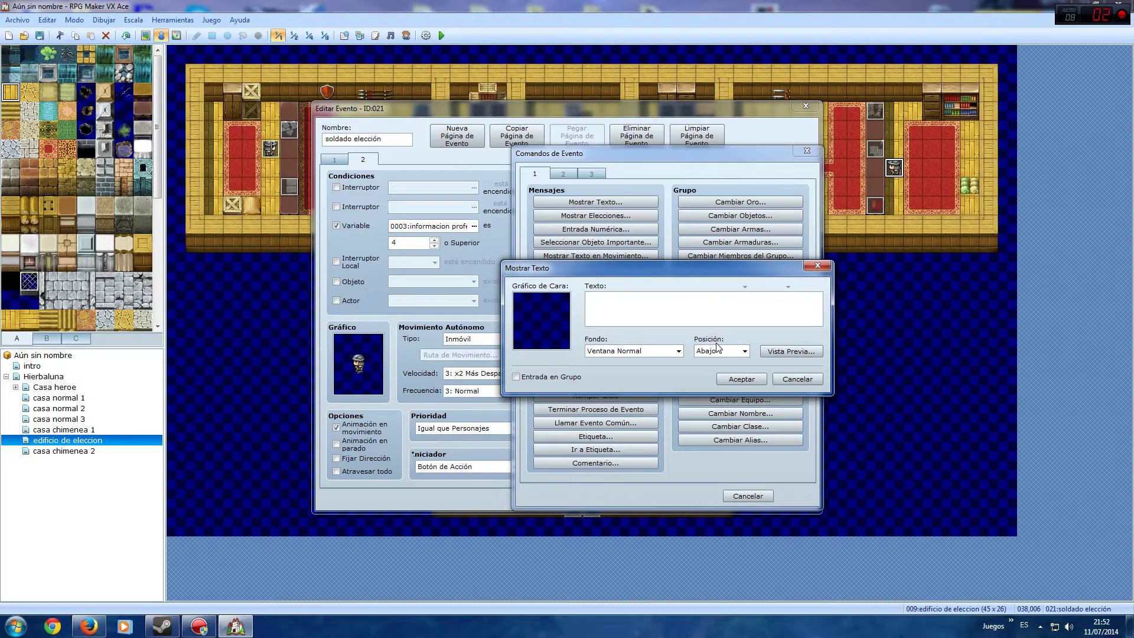
{"action": "left_click", "coordinate": [786, 380]}
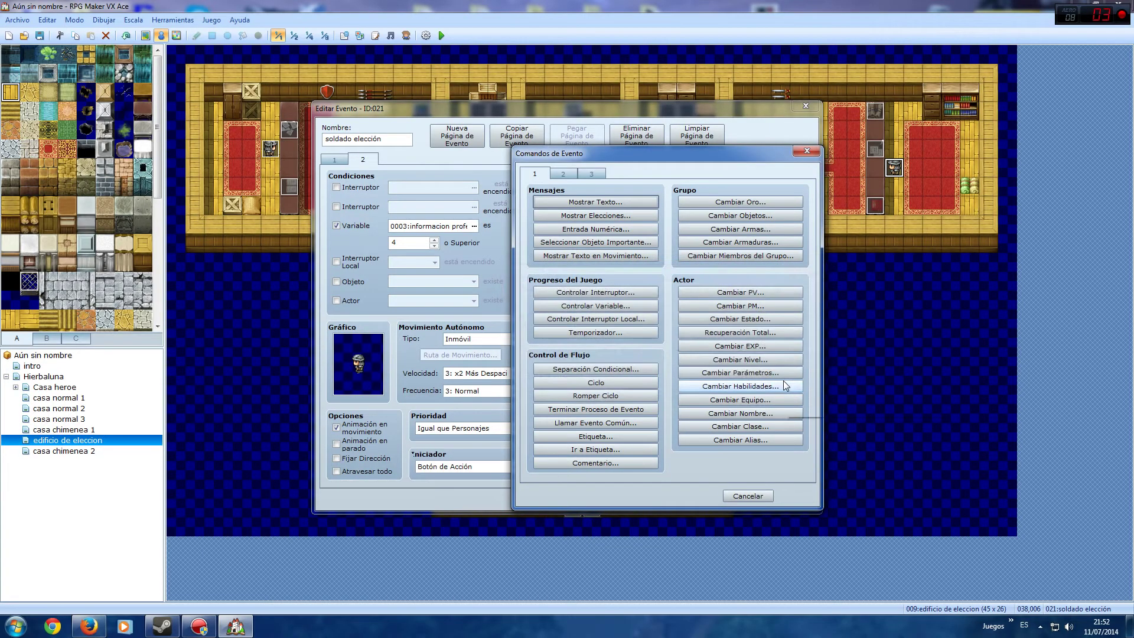
{"action": "left_click", "coordinate": [744, 494]}
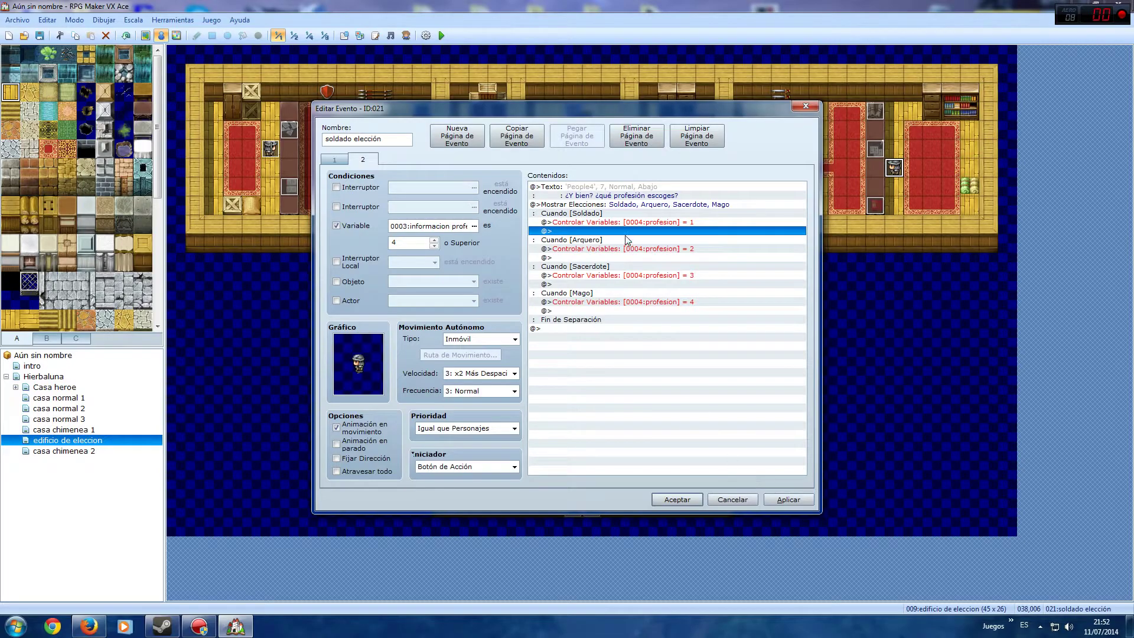
- Apply the changes to the soldado elección event and close its editor
{"action": "left_click", "coordinate": [768, 501]}
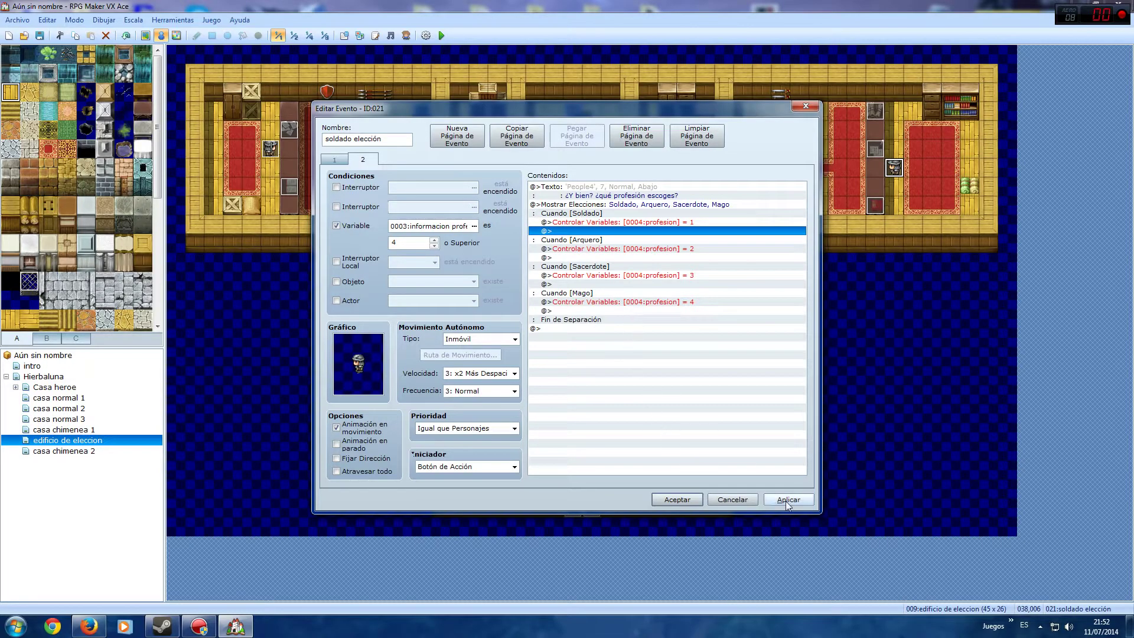
{"action": "left_click", "coordinate": [682, 502]}
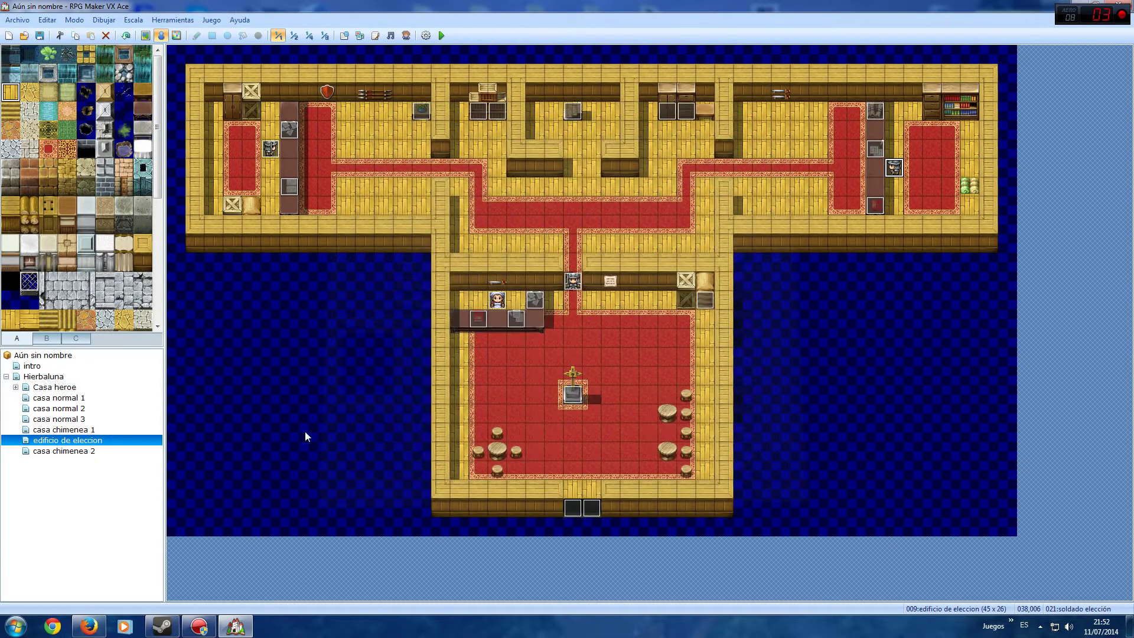
- Examine the Hierbaluna map down to its southern area, and return to the soldado elección event on the edificio de eleccion map
{"action": "left_click", "coordinate": [35, 378]}
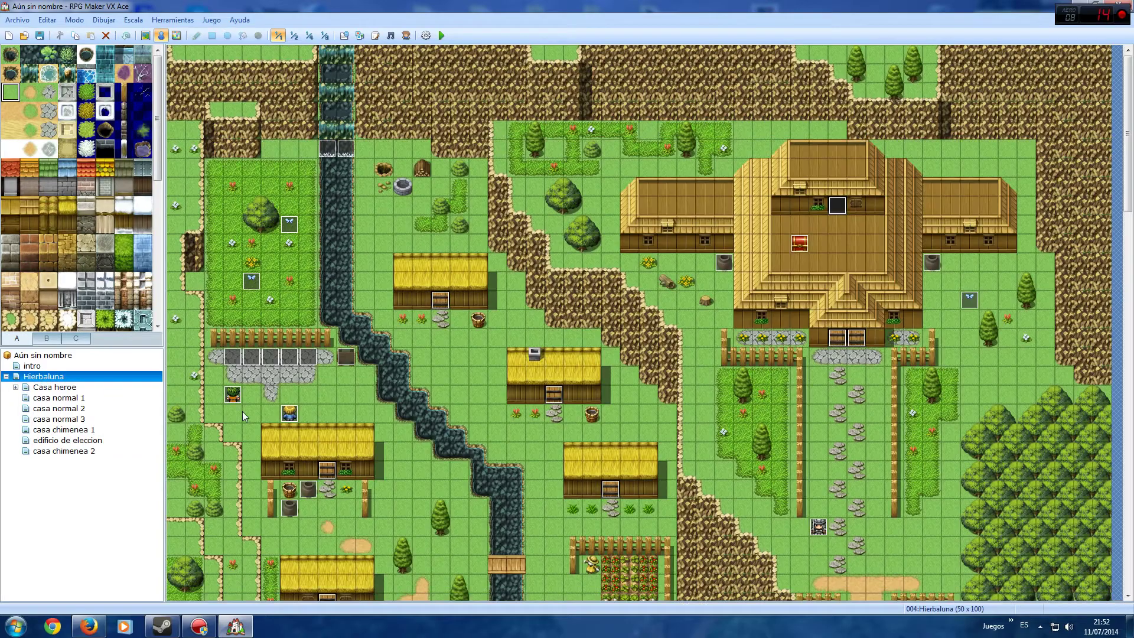
{"action": "left_click", "coordinate": [54, 442]}
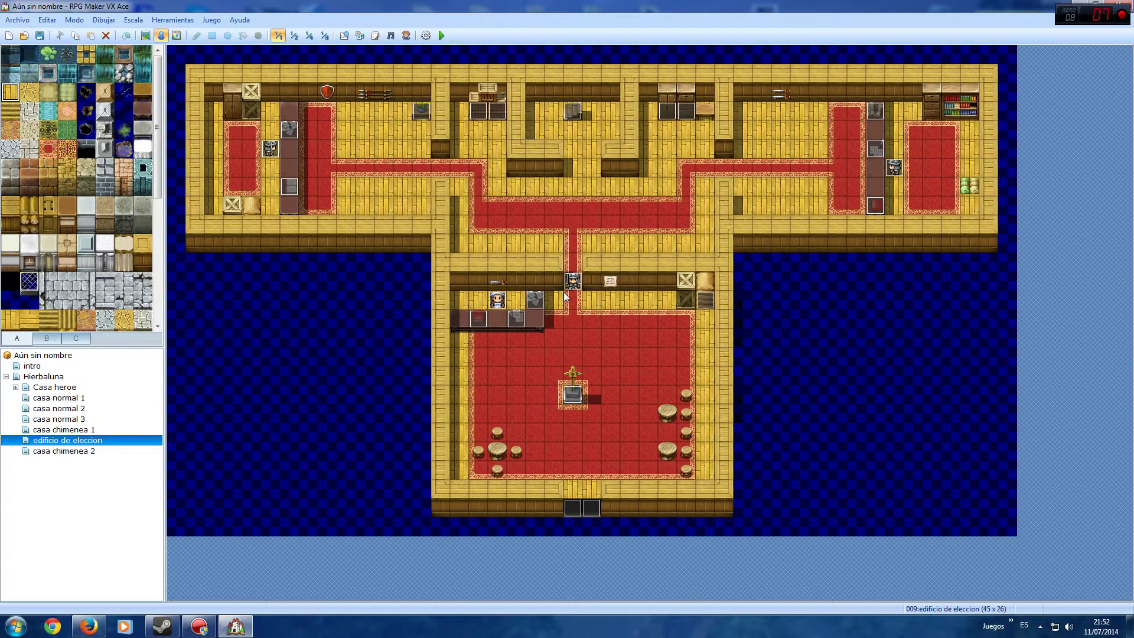
{"action": "left_click", "coordinate": [25, 376]}
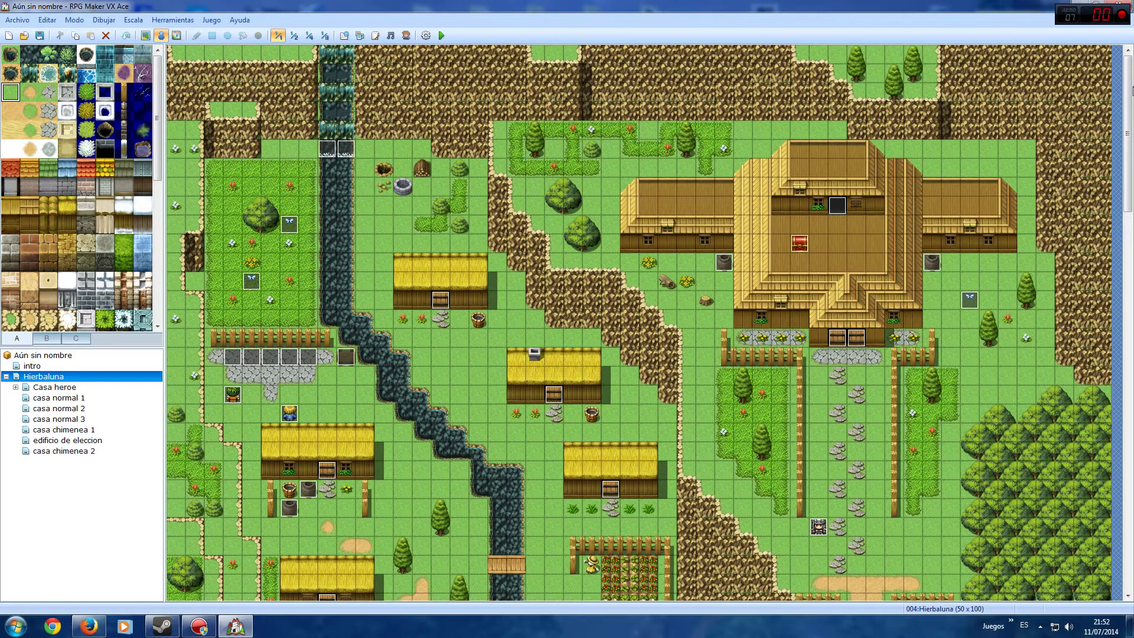
{"action": "left_click_drag", "start_coordinate": [1129, 96], "coordinate": [1114, 509]}
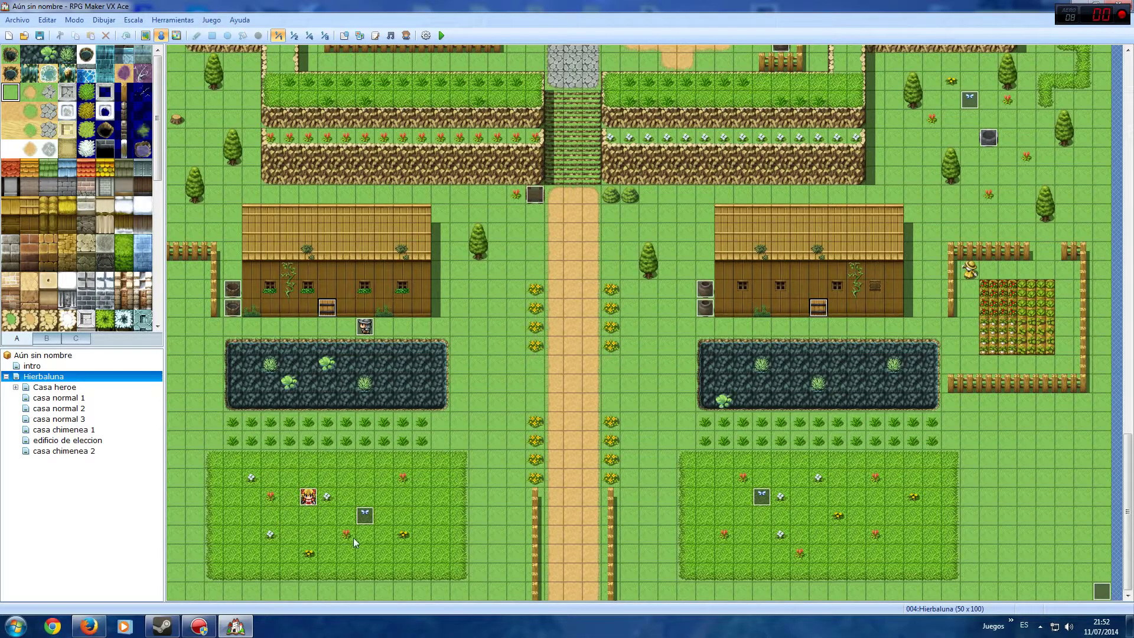
{"action": "left_click", "coordinate": [89, 441]}
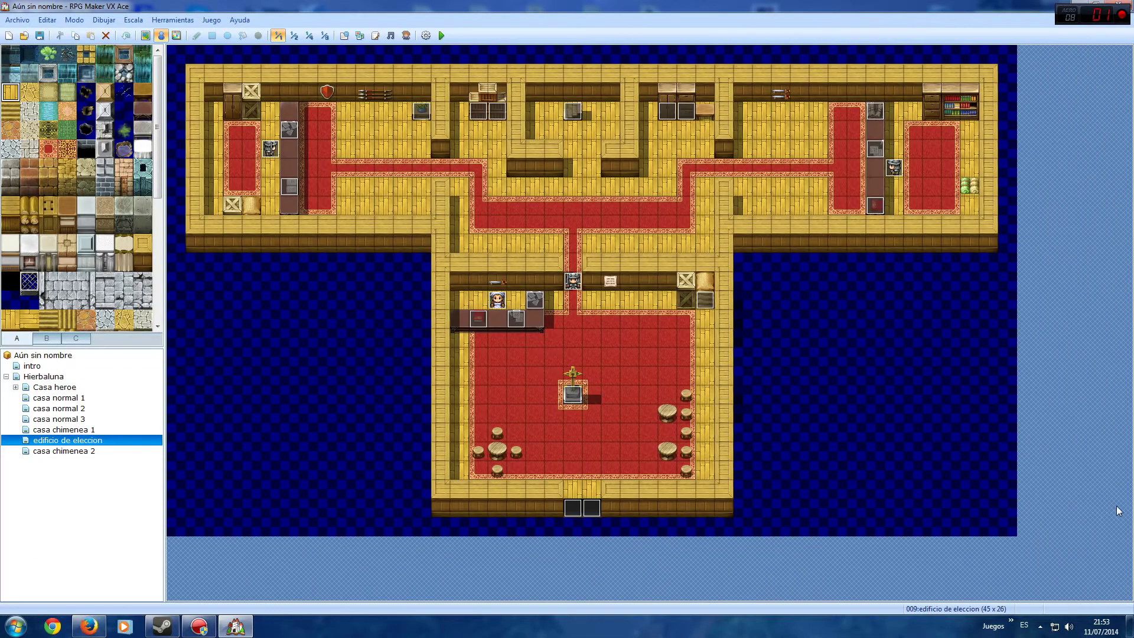
{"action": "left_click", "coordinate": [896, 169]}
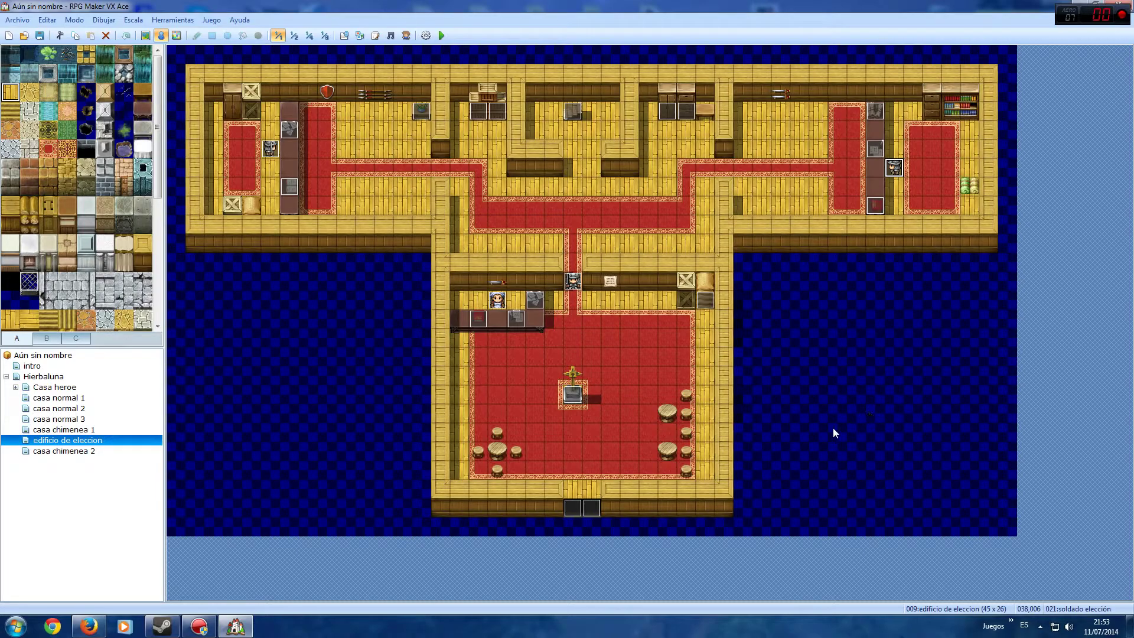
- Open the map commands for edificio de eleccion in the map list
{"action": "right_click", "coordinate": [63, 523]}
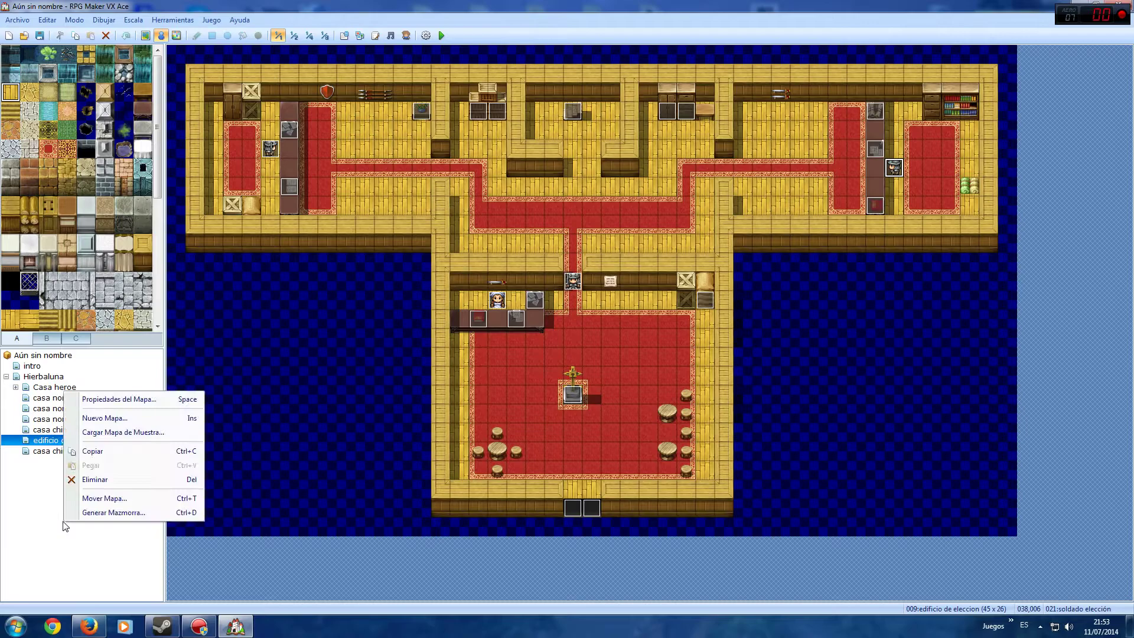